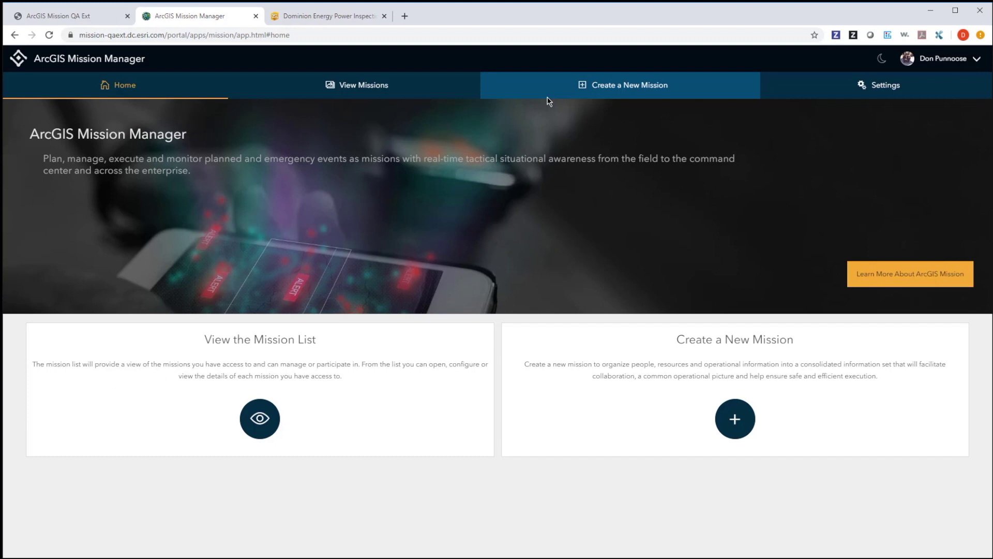
# Open the Missions list and scroll through all 30 mission cards and back to the top
pyautogui.click(355, 94)
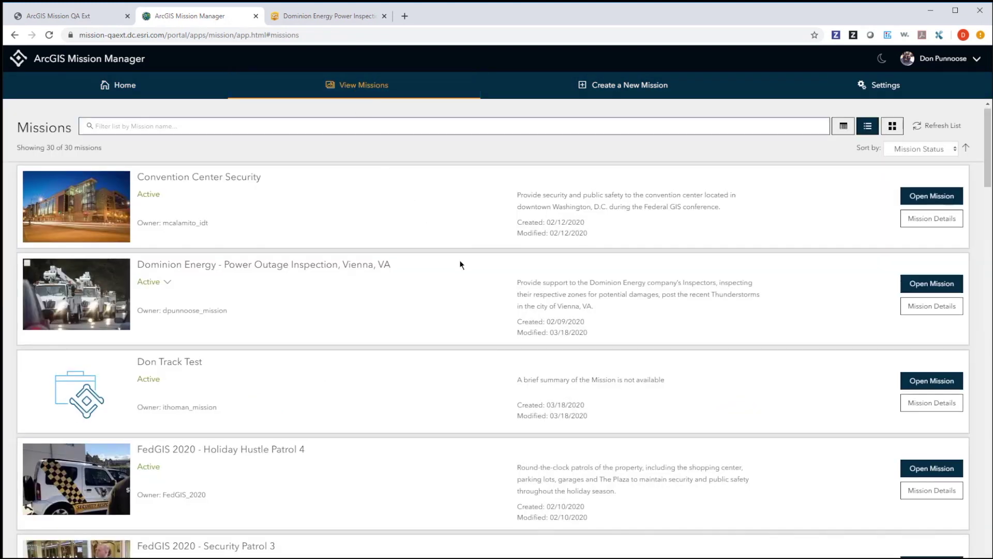
pyautogui.scroll(-4, 461, 262)
pyautogui.scroll(3, 461, 264)
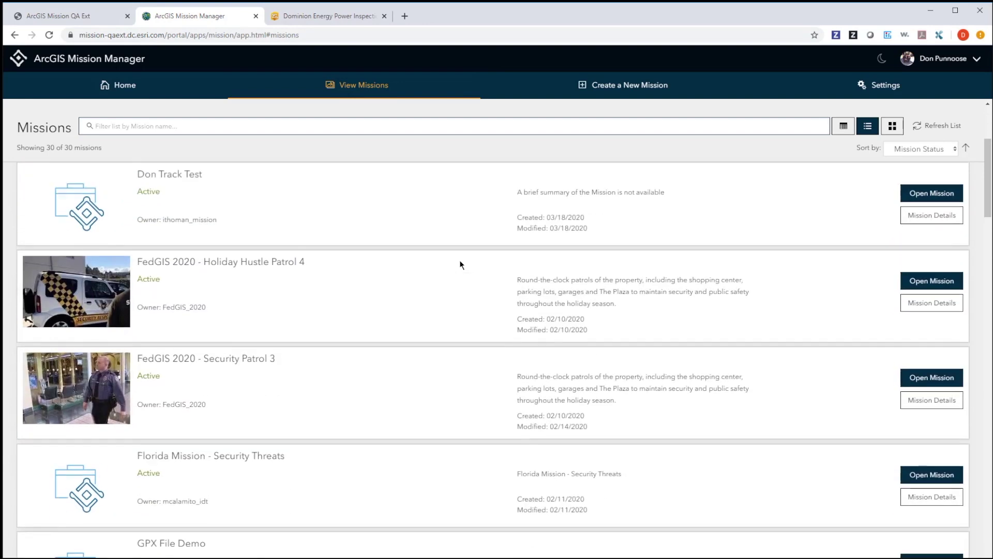
pyautogui.scroll(2, 461, 264)
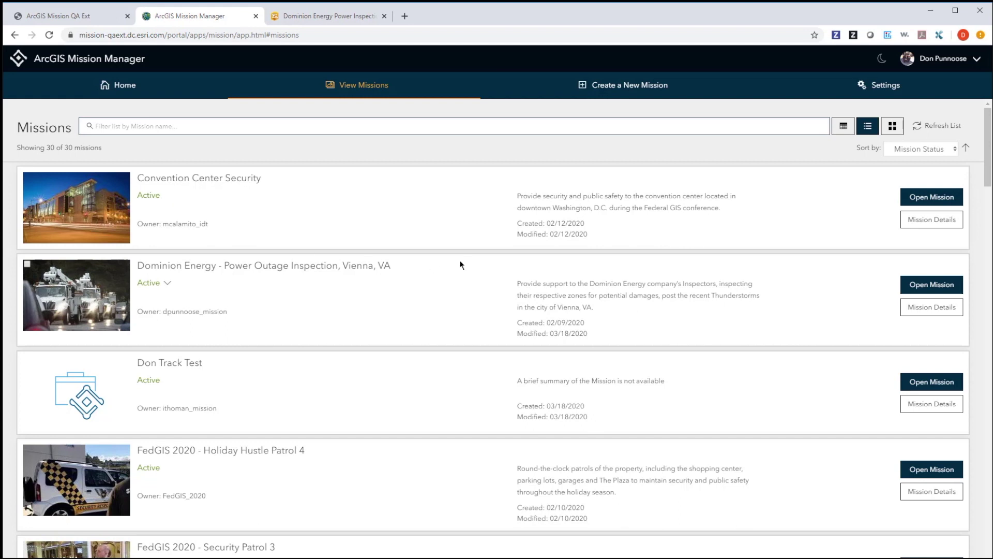
# Open the Dominion Energy mission's details and view its 30 members
pyautogui.click(924, 315)
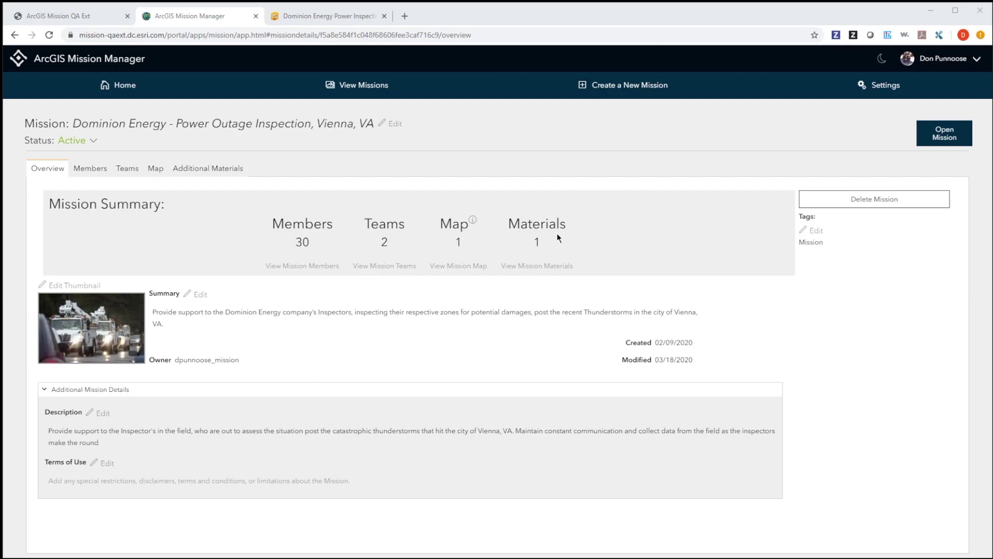
pyautogui.click(101, 174)
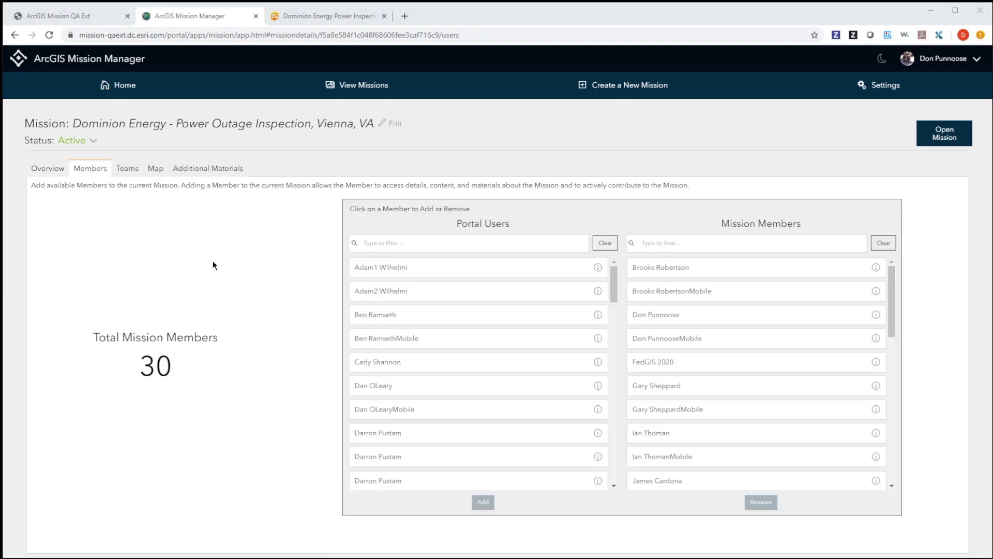
# Select a portal user's two accounts, review Team Edison and Team Franklin members, then view the mission map
pyautogui.click(439, 341)
pyautogui.click(437, 318)
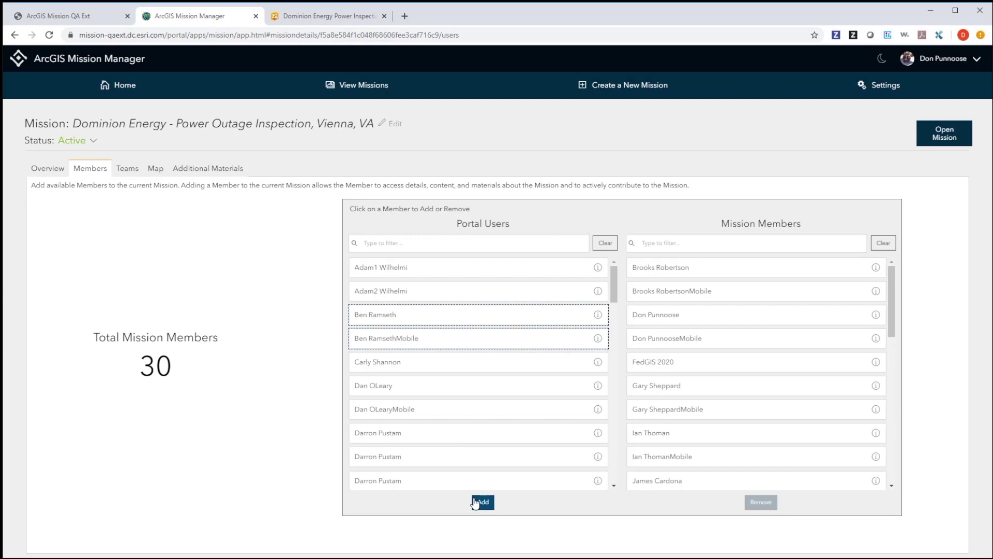
pyautogui.click(127, 172)
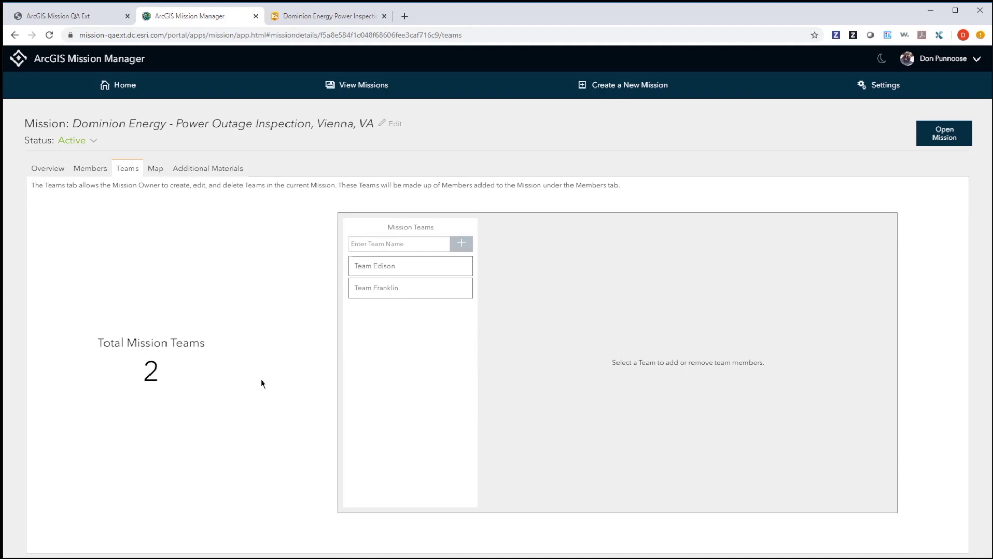
pyautogui.click(416, 273)
pyautogui.click(412, 293)
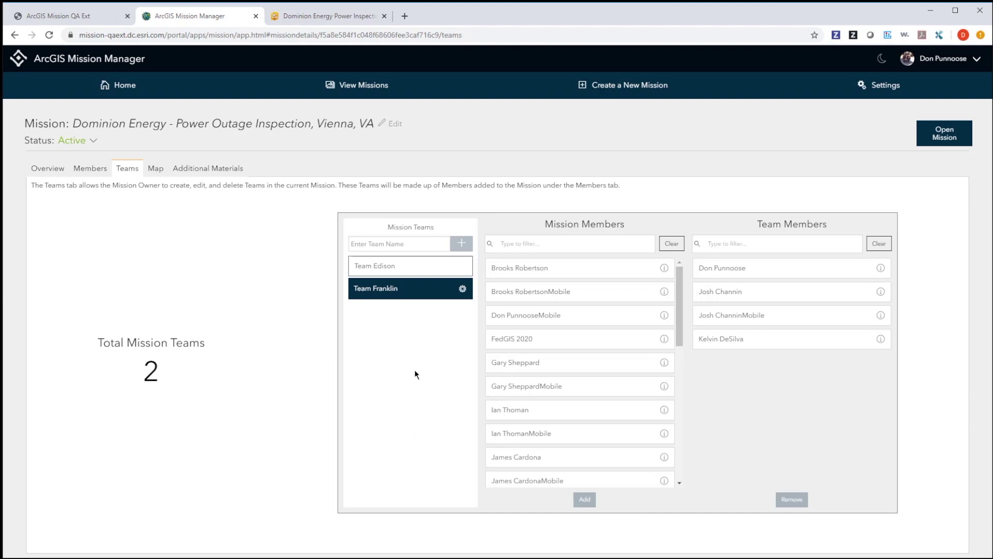
pyautogui.click(406, 266)
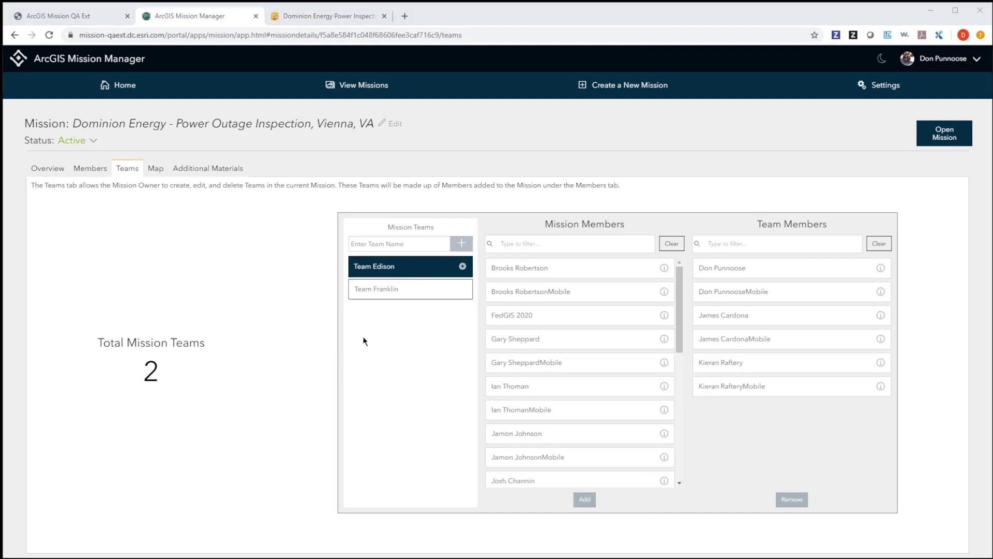
pyautogui.click(154, 169)
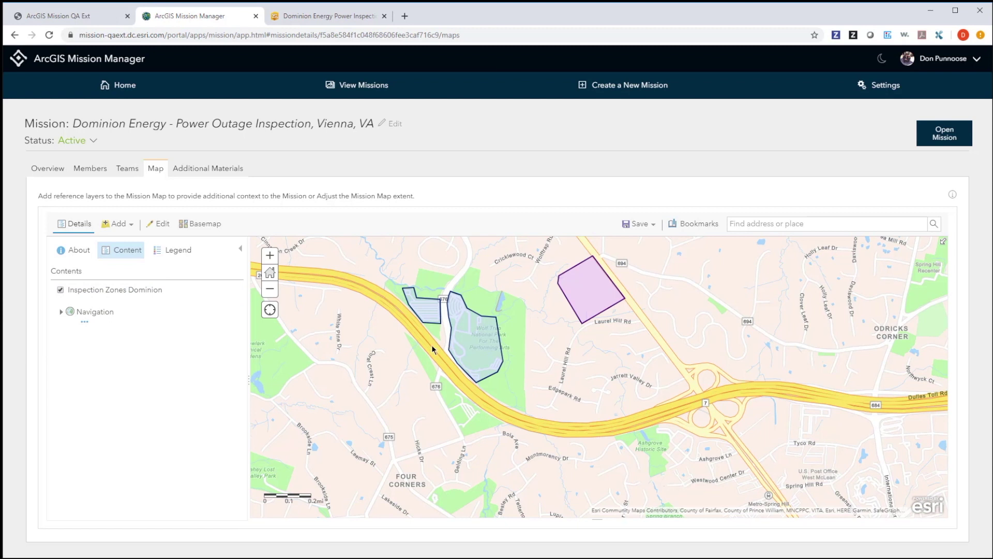
# Inspect the Zone A and Zone B popups, then view the attached Inspection Guideline PDF
pyautogui.click(427, 312)
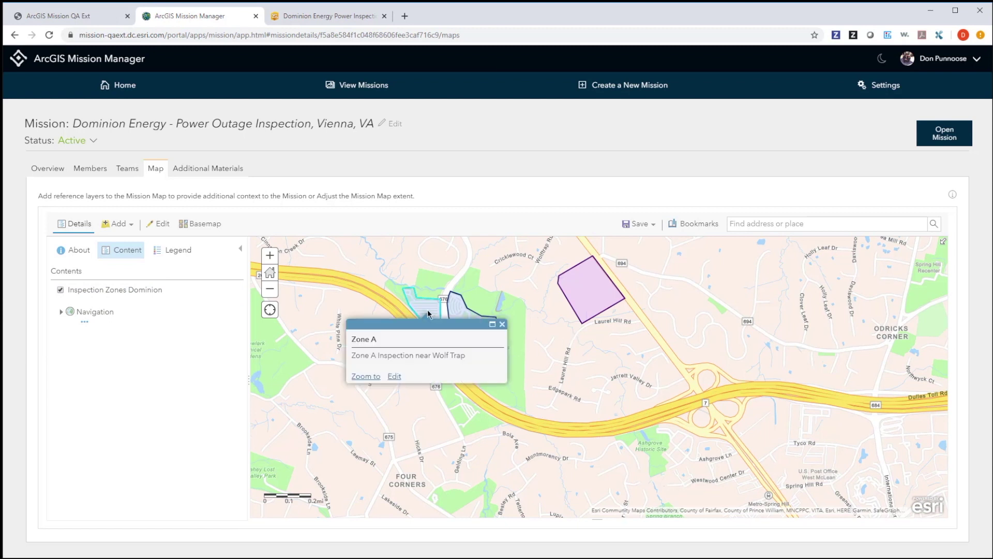
pyautogui.click(600, 305)
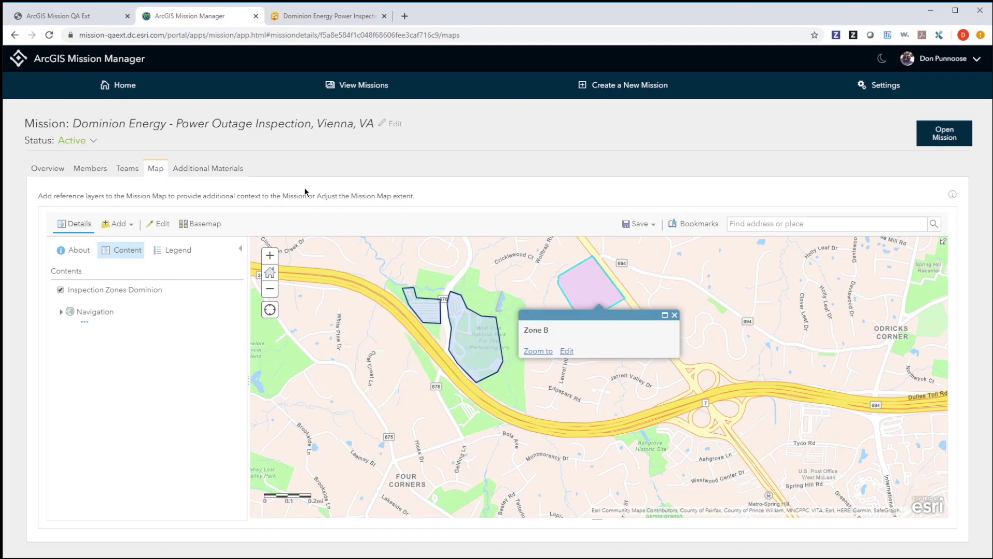
pyautogui.click(212, 170)
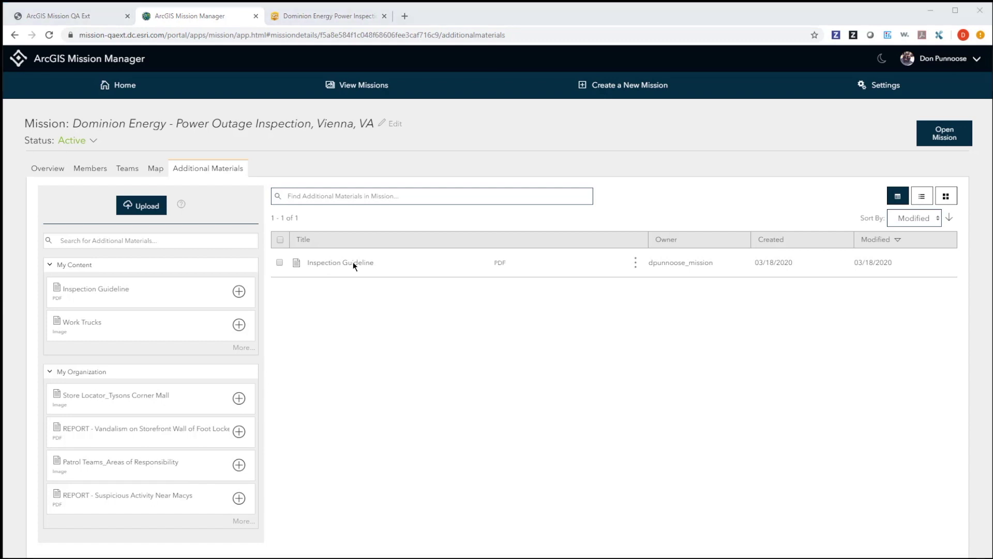
# Keep the mission status Active and launch its live operations view
pyautogui.click(93, 141)
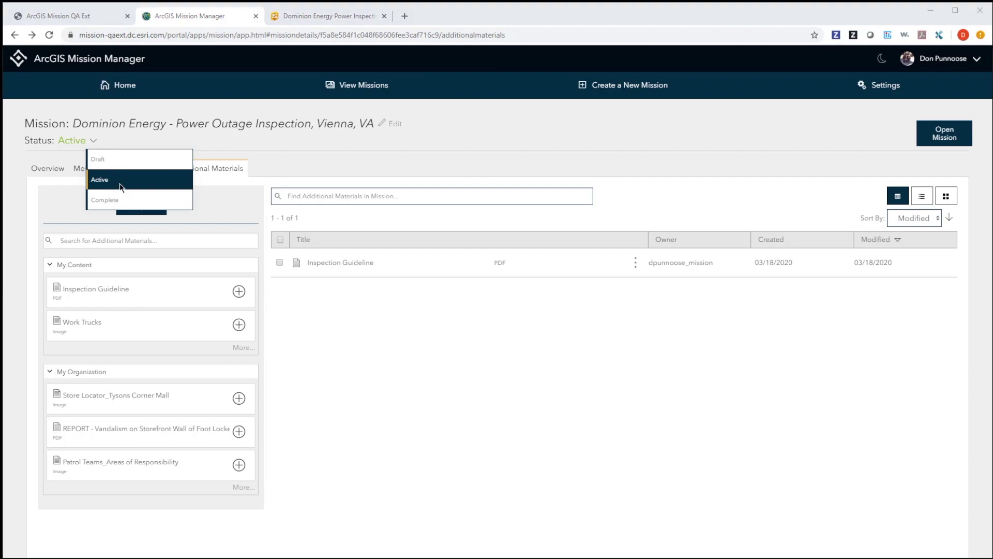
pyautogui.click(950, 136)
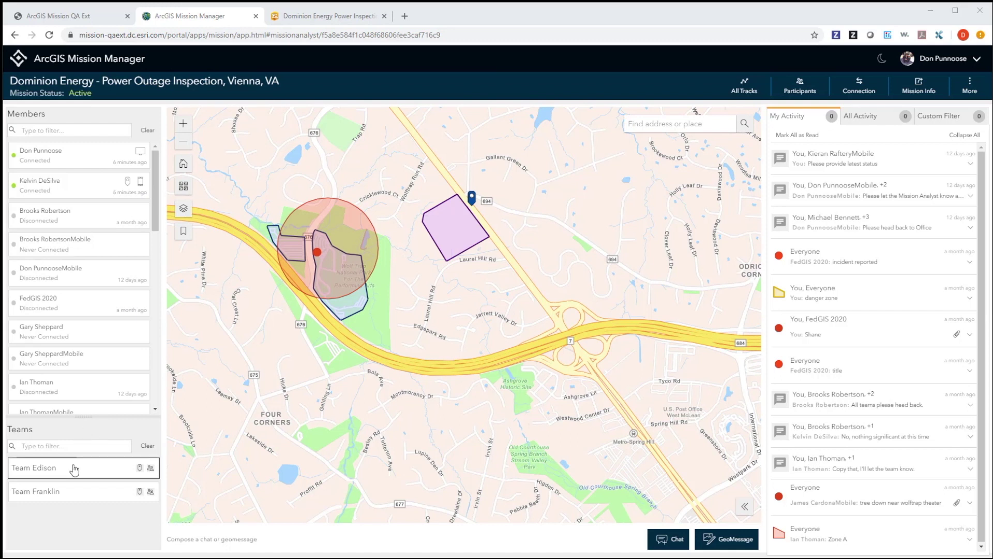
# Check Team Edison's members, scroll the All Activity feed, then switch to the empty Custom Filter
pyautogui.click(150, 470)
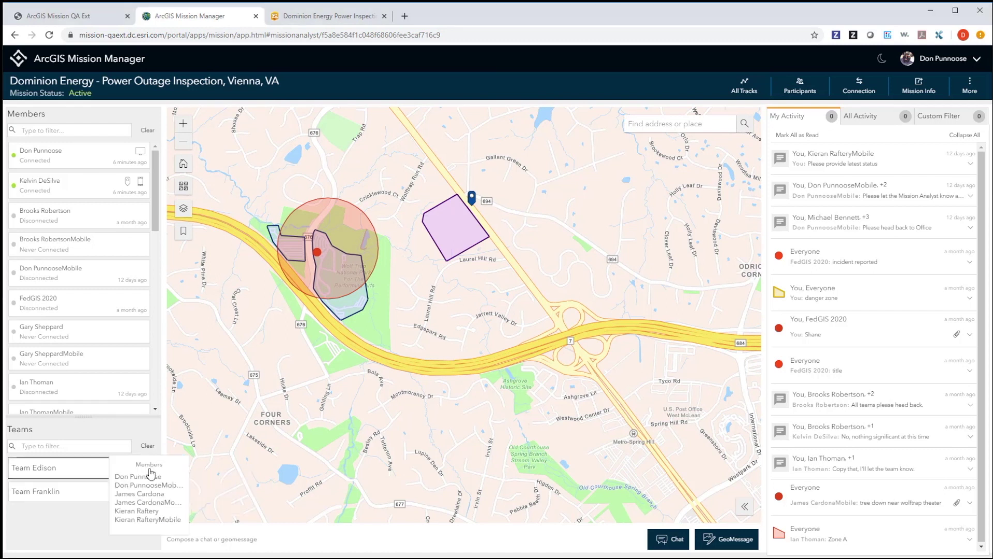
pyautogui.click(226, 479)
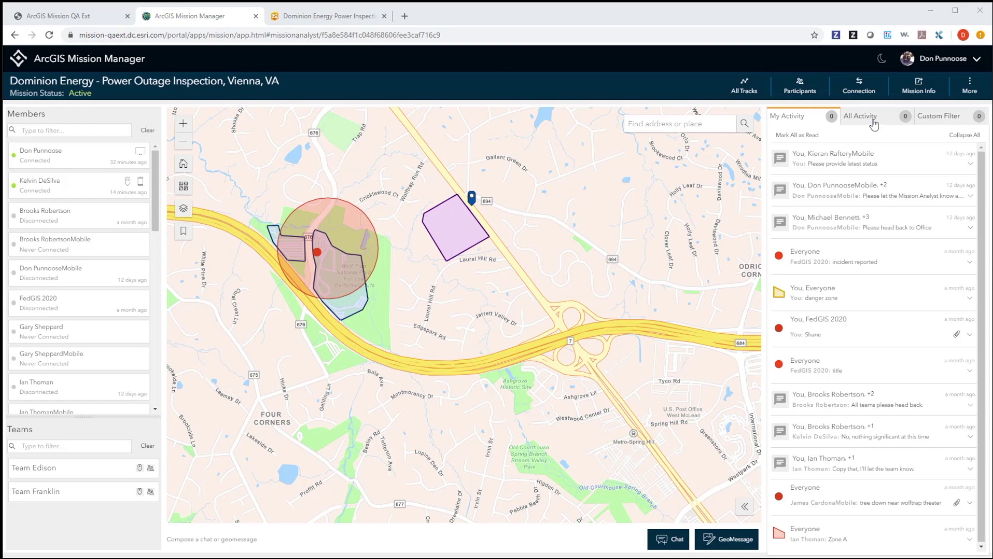
pyautogui.click(874, 123)
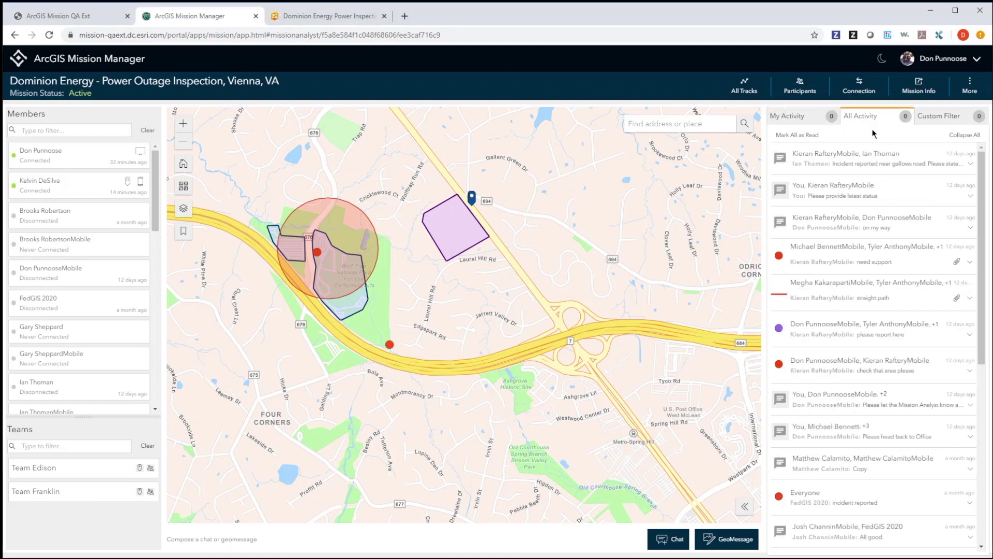
pyautogui.scroll(-5, 886, 225)
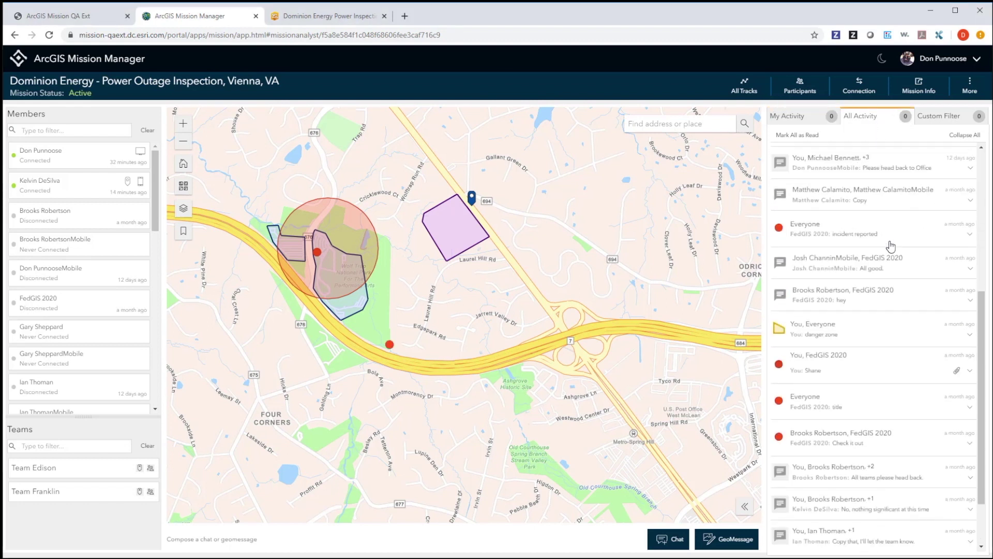
pyautogui.scroll(2, 888, 248)
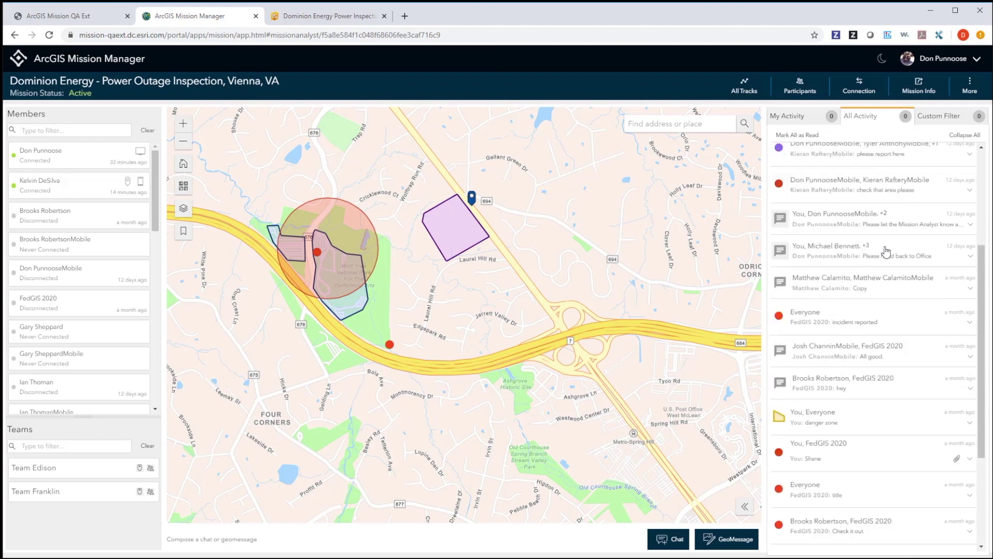
pyautogui.scroll(3, 886, 250)
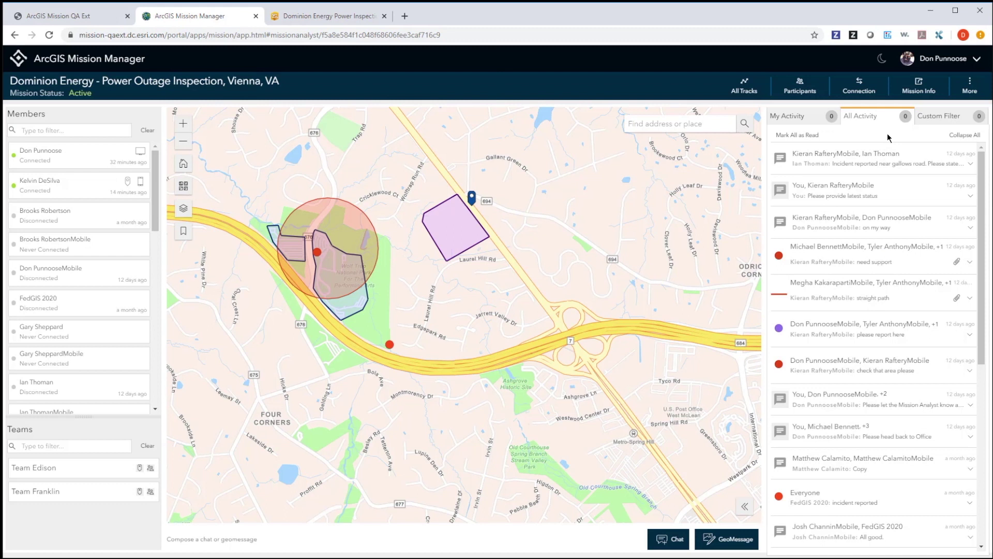
pyautogui.click(938, 118)
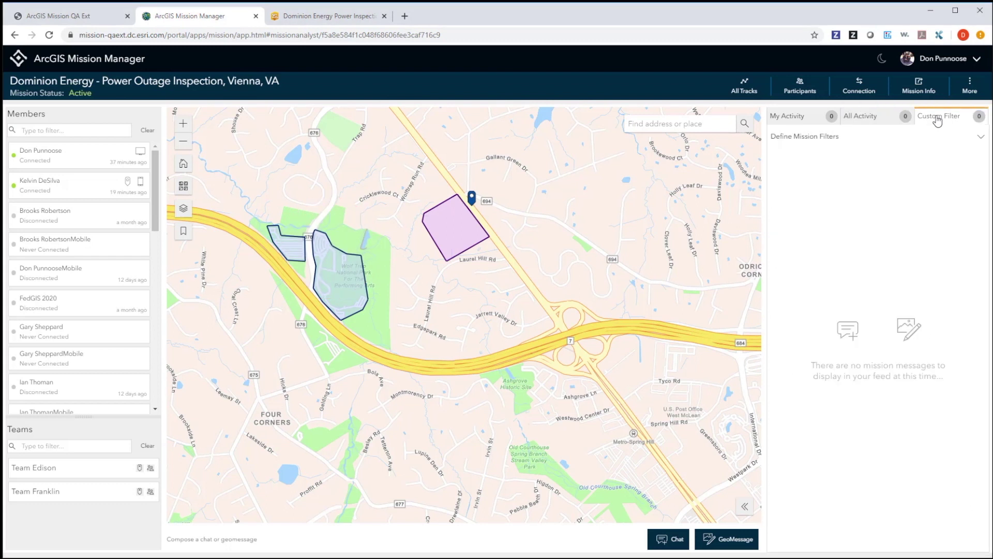
# Define a mission filter for Team Franklin and apply it to the feed
pyautogui.click(970, 138)
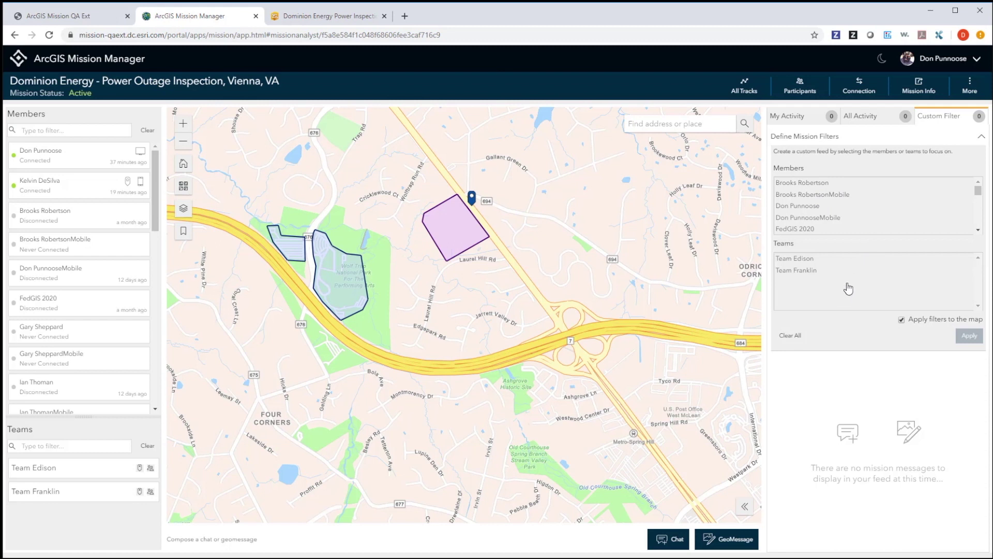
pyautogui.click(813, 271)
pyautogui.click(966, 338)
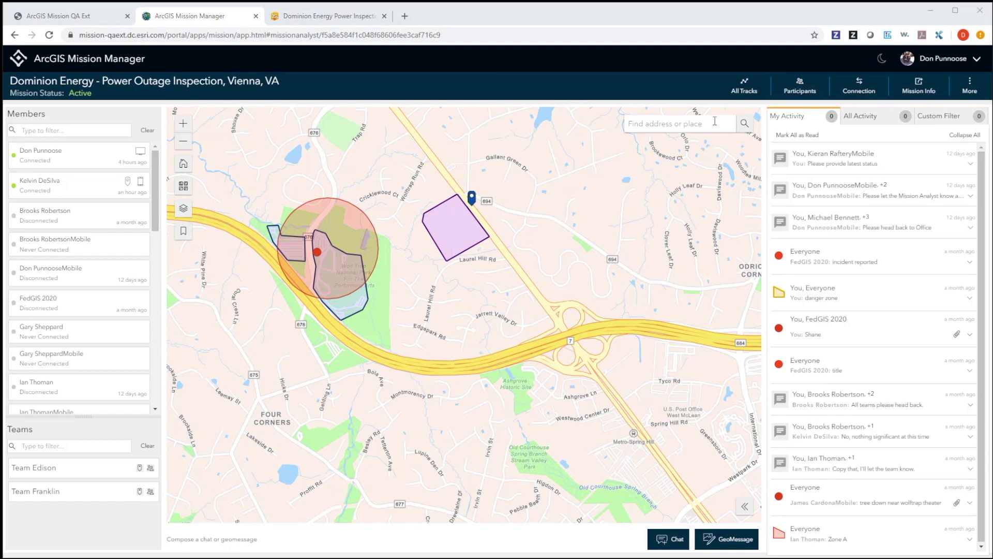
# Display recorded movement tracks for two selected mission members on the map
pyautogui.click(744, 87)
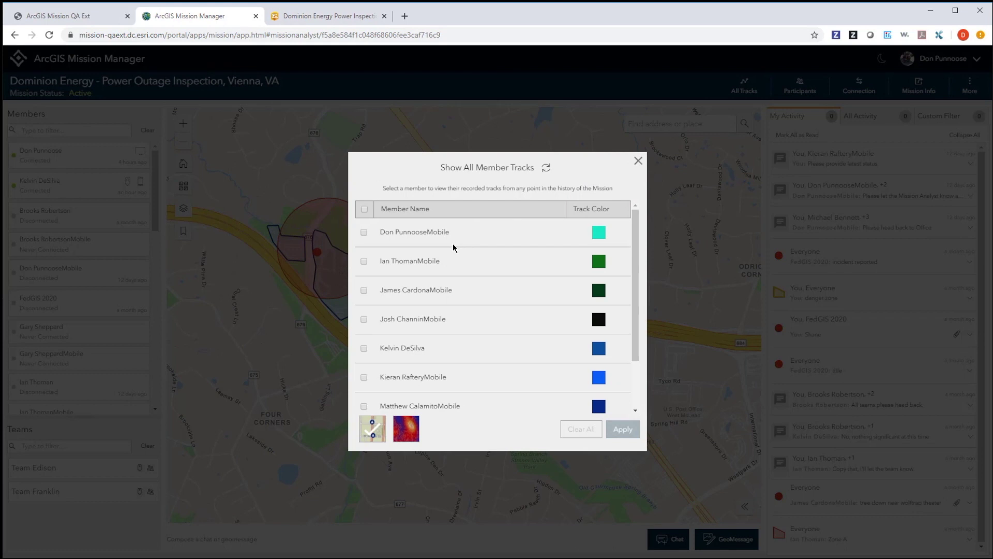
pyautogui.scroll(-2, 454, 247)
pyautogui.scroll(2, 454, 248)
pyautogui.scroll(-1, 455, 248)
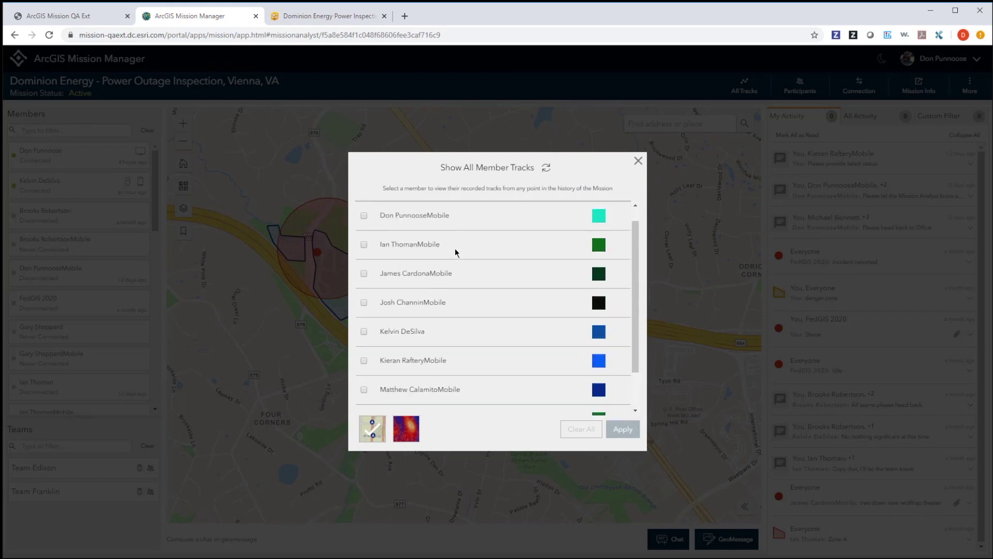
pyautogui.scroll(-1, 454, 249)
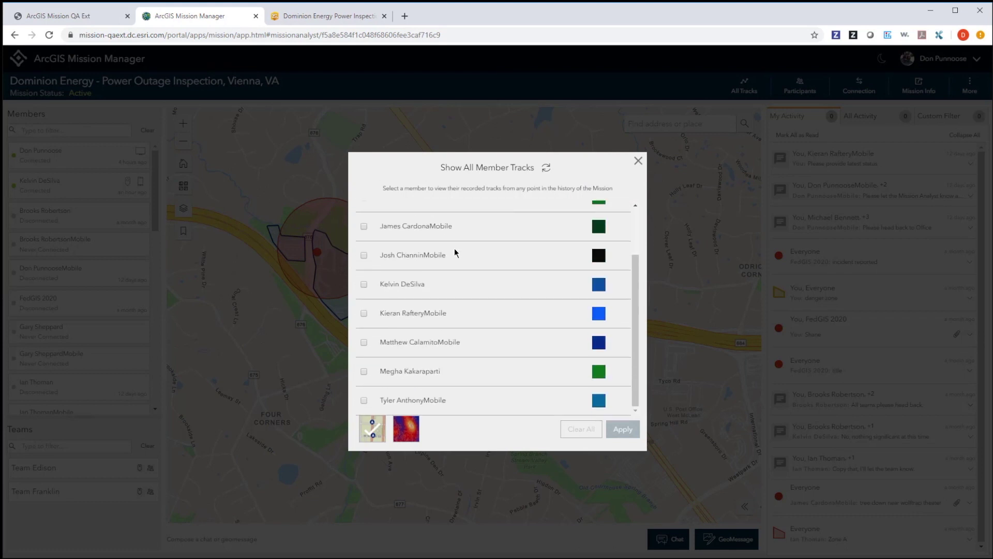
pyautogui.click(363, 284)
pyautogui.scroll(1, 390, 280)
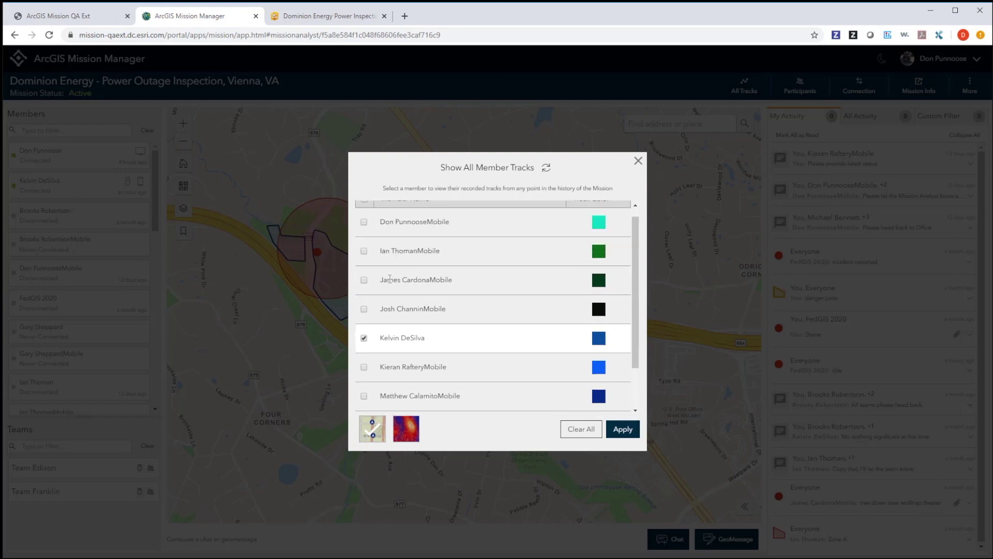
pyautogui.click(362, 280)
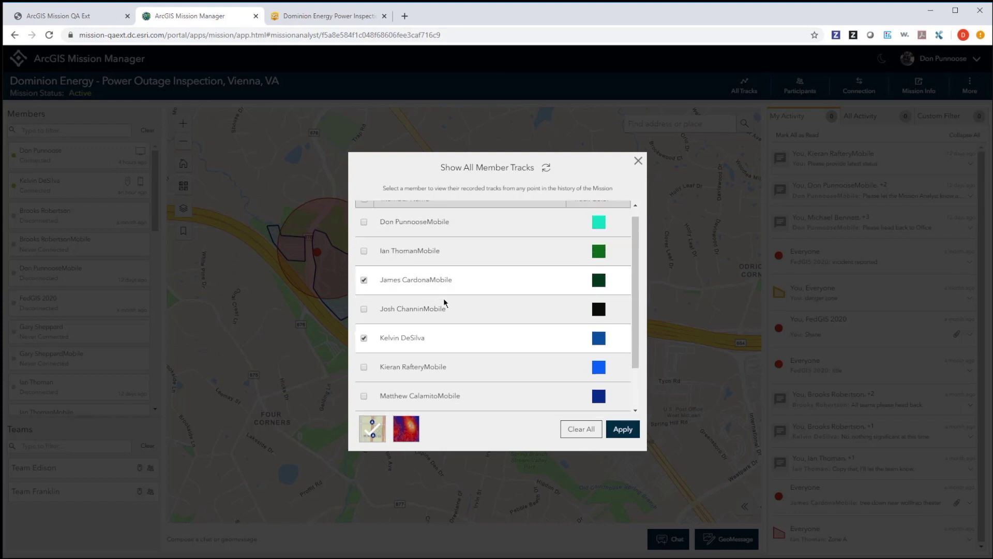
pyautogui.click(623, 429)
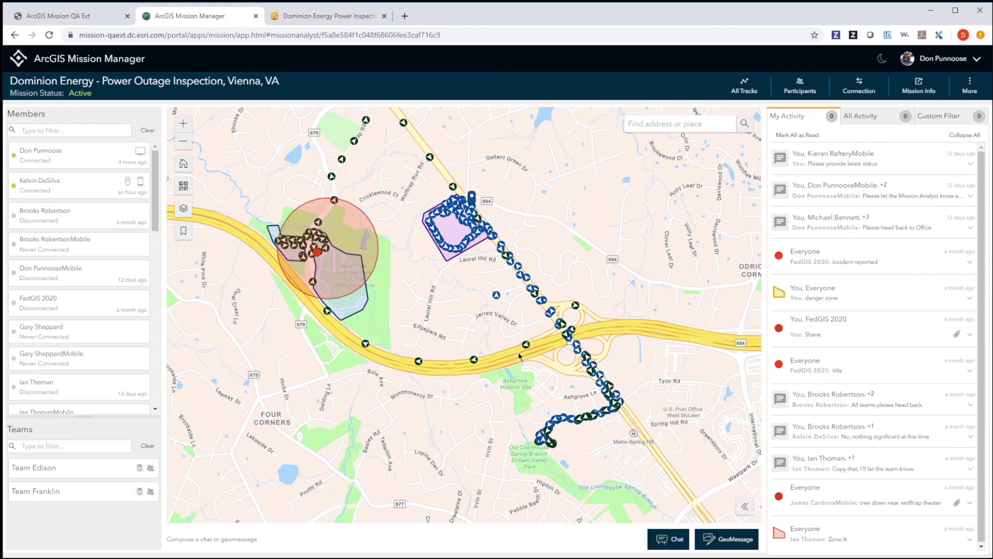
pyautogui.click(527, 279)
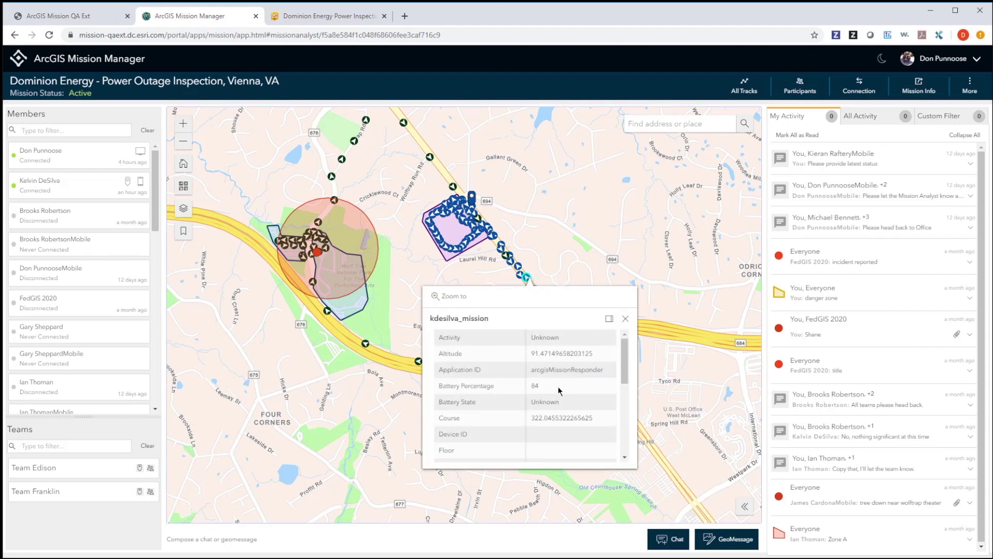
pyautogui.moveTo(551, 394); pyautogui.dragTo(530, 395)
pyautogui.scroll(-5, 530, 394)
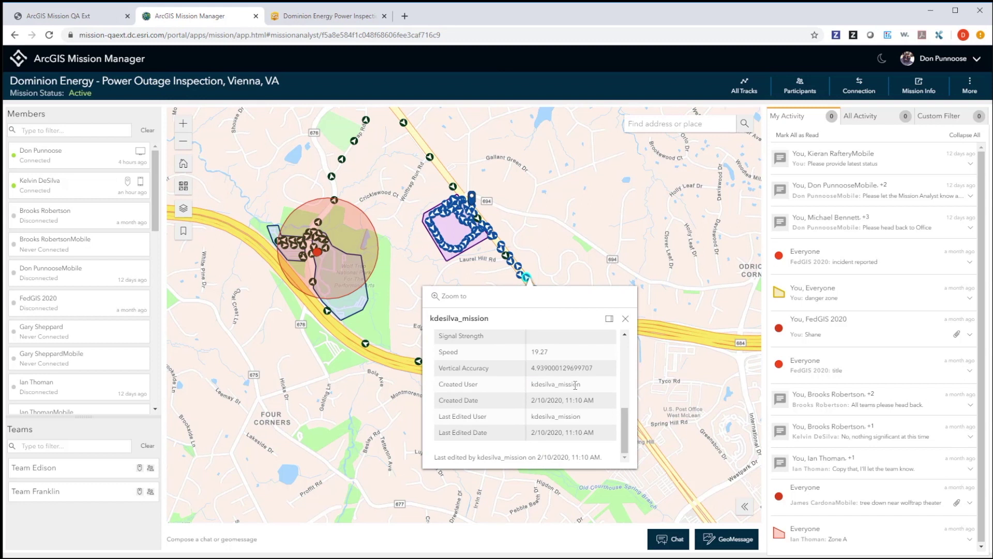
pyautogui.moveTo(551, 353); pyautogui.dragTo(524, 357)
pyautogui.click(626, 319)
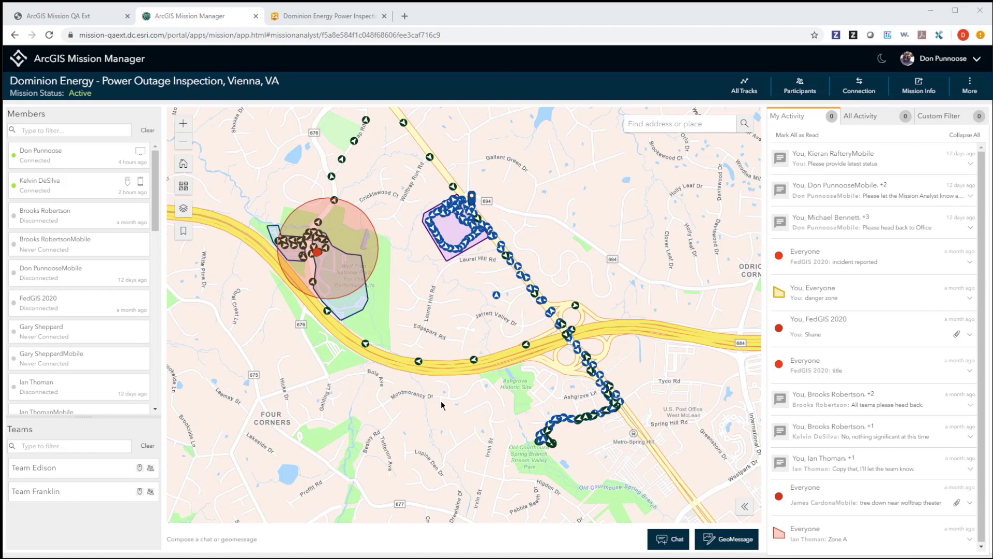
# Chat Team Edison asking whether they have anything to report, then launch Mission Responder on the phone
pyautogui.click(98, 467)
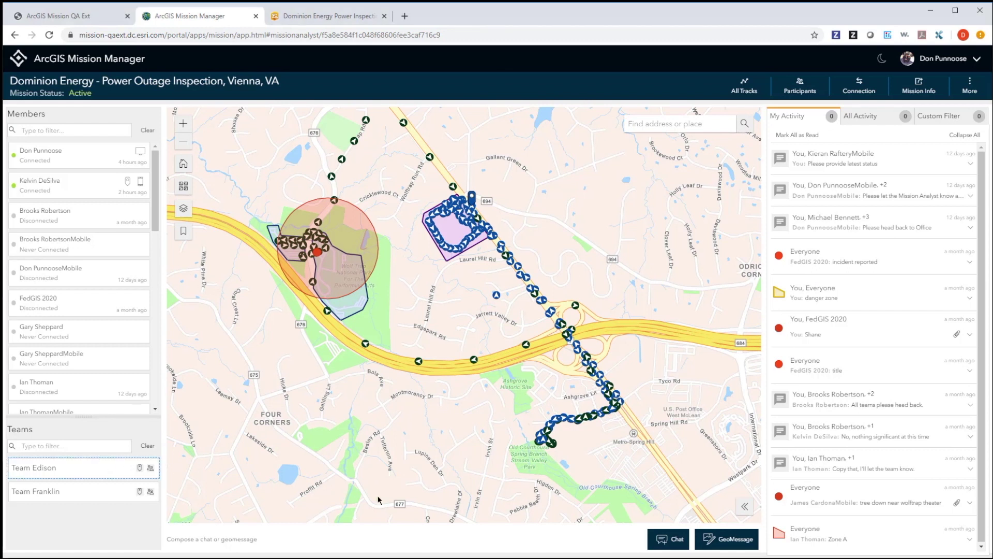
pyautogui.click(675, 539)
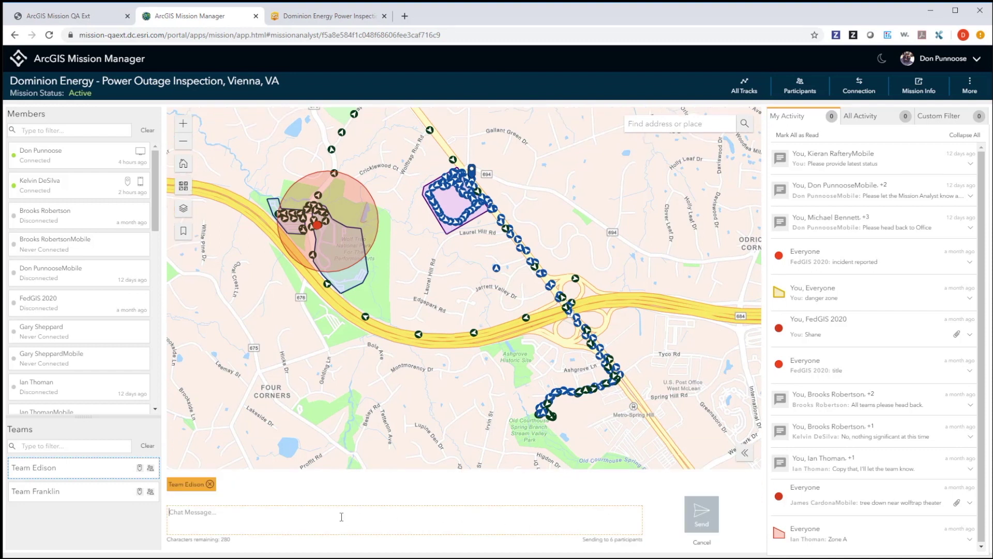
pyautogui.write('Team Edison anything to report?')
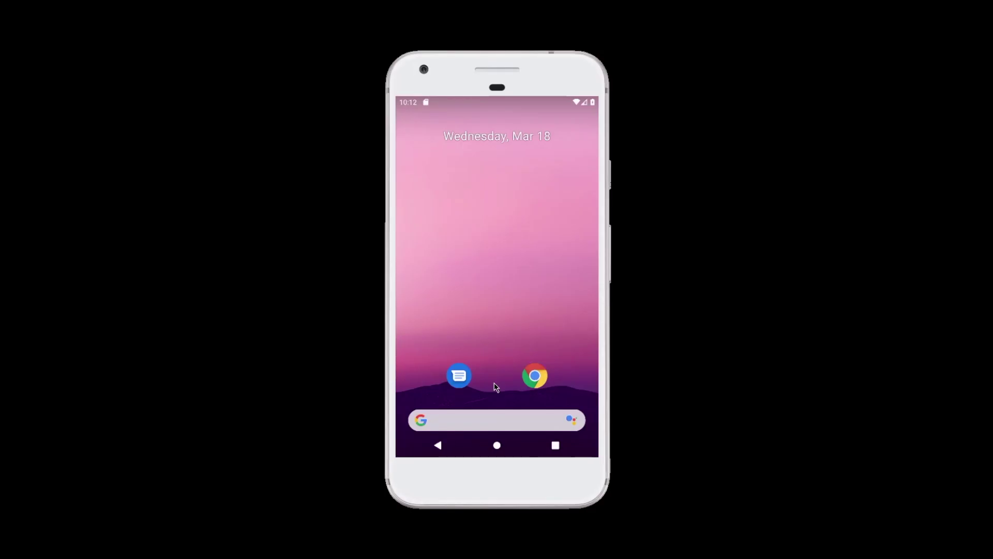
pyautogui.moveTo(496, 387); pyautogui.dragTo(495, 302)
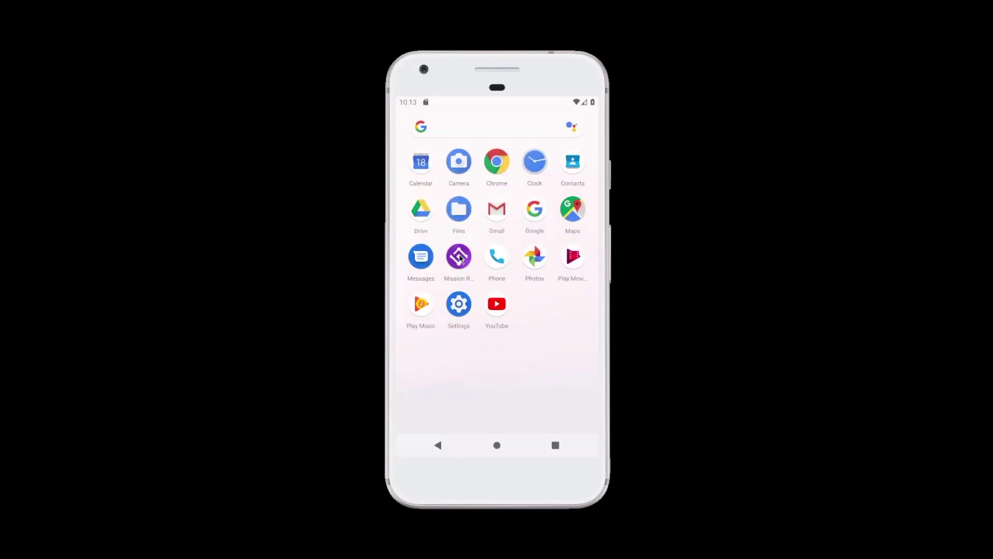
pyautogui.click(459, 256)
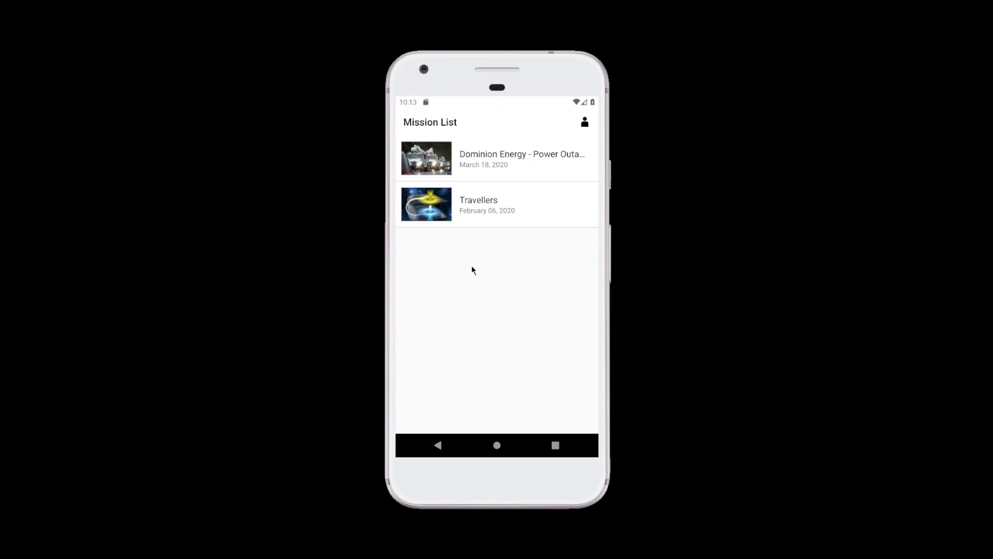
# Refresh missions, browse the Dominion Energy mission's Info, Teams and Materials, then open its inspection map
pyautogui.moveTo(480, 265); pyautogui.dragTo(477, 329)
pyautogui.click(458, 172)
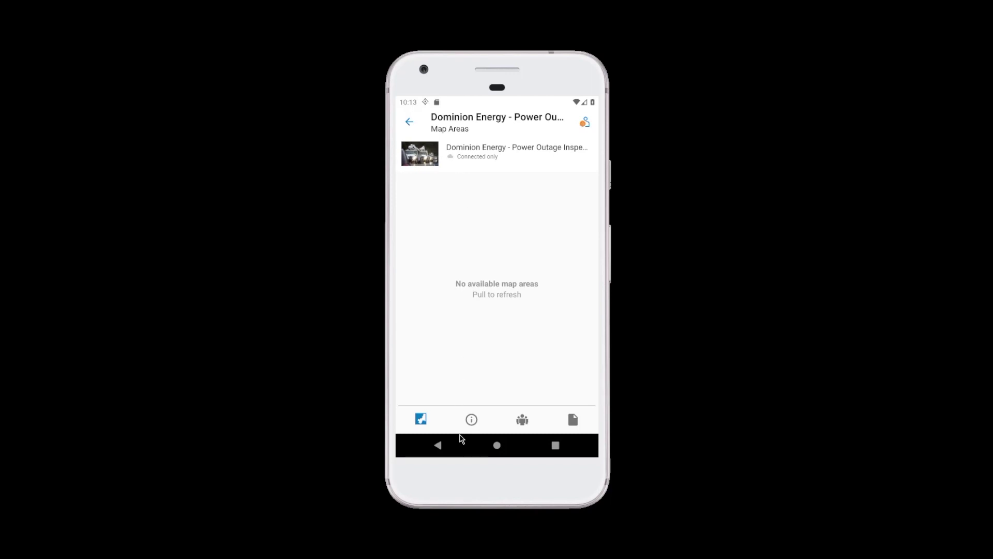
pyautogui.click(471, 419)
pyautogui.click(522, 421)
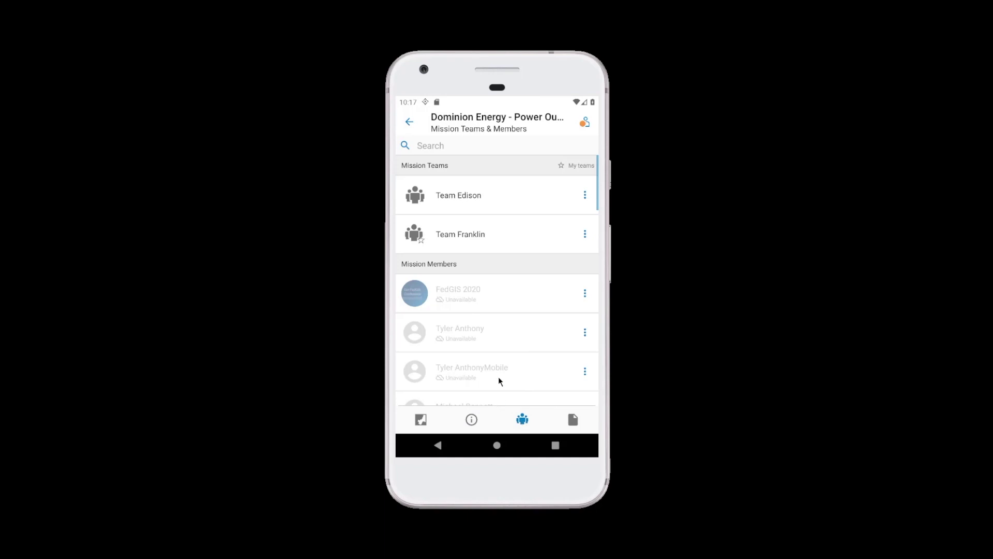
pyautogui.moveTo(498, 377); pyautogui.dragTo(520, 292)
pyautogui.click(572, 419)
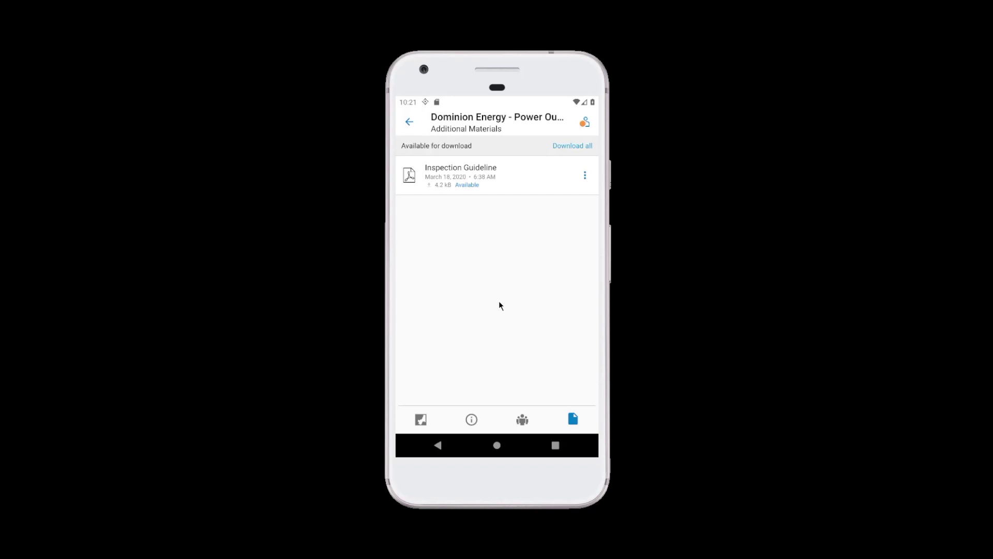
pyautogui.click(421, 419)
pyautogui.click(457, 162)
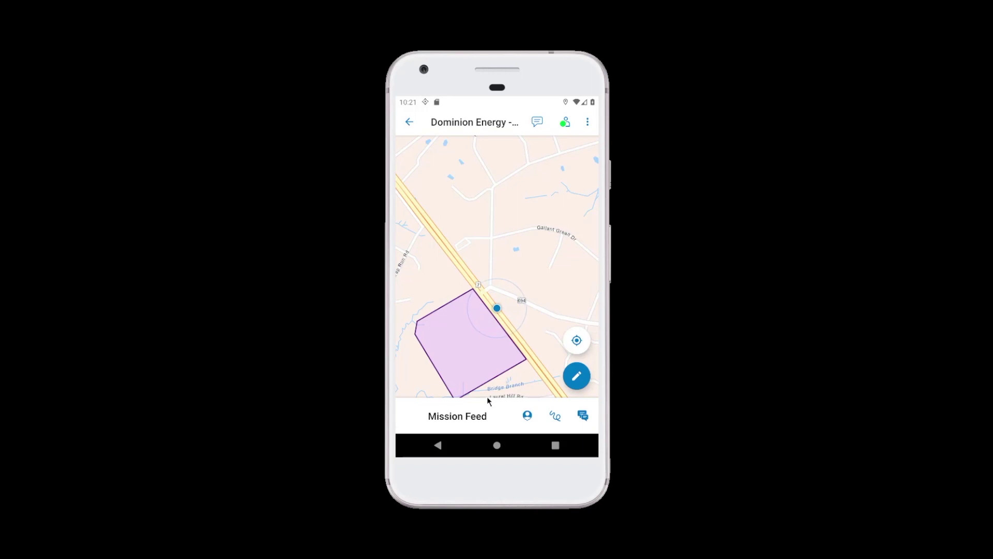
# From Mission Responder, send Team Franklin the chat 'Heading out to Zone B for inspection'
pyautogui.moveTo(488, 399); pyautogui.dragTo(491, 273)
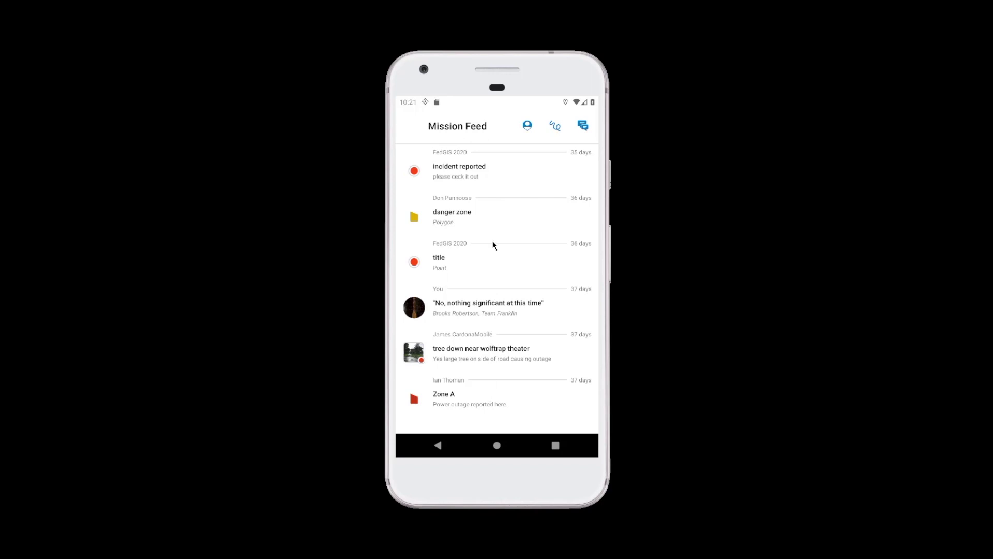
pyautogui.moveTo(495, 134); pyautogui.dragTo(502, 222)
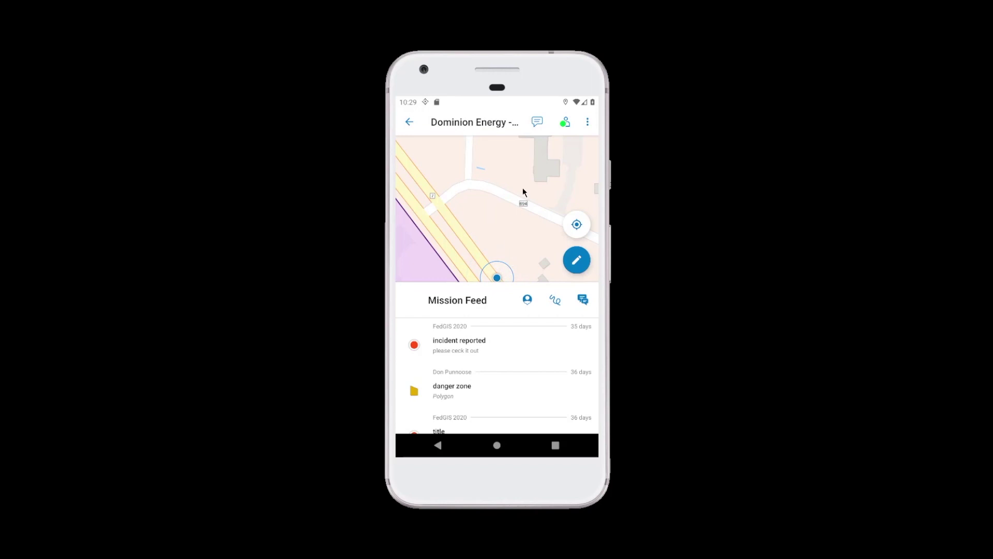
pyautogui.click(536, 123)
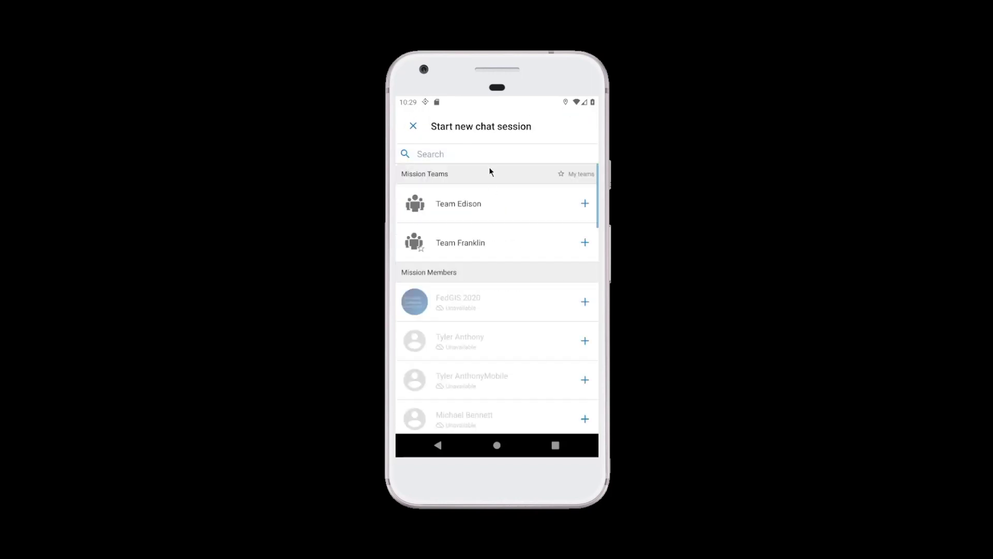
pyautogui.click(488, 248)
pyautogui.click(515, 414)
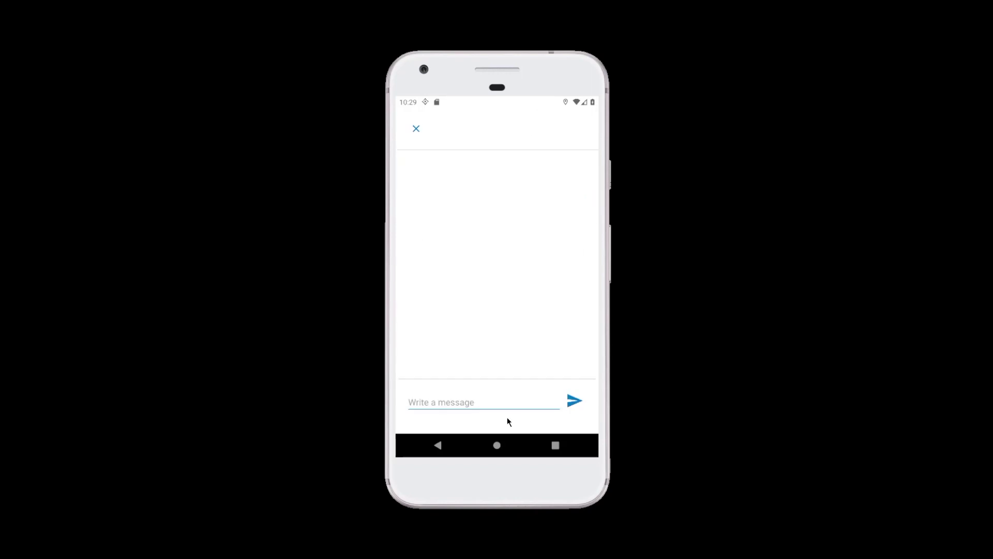
pyautogui.click(467, 401)
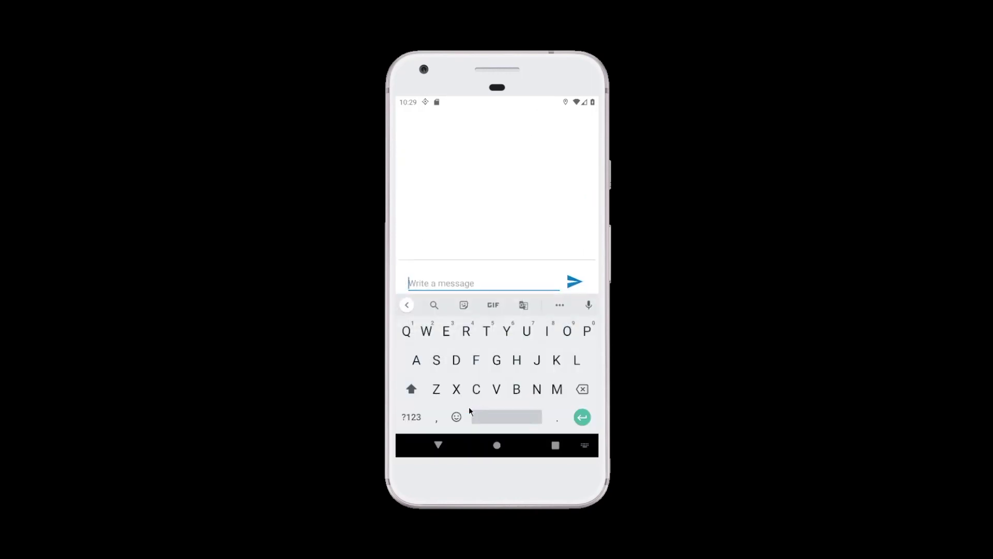
pyautogui.write('Heading ou')
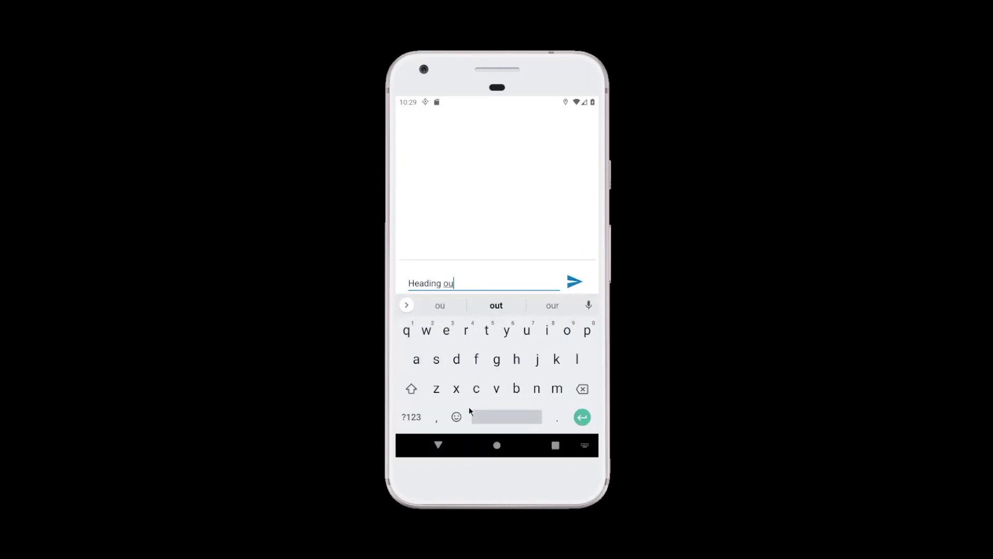
pyautogui.write('t to Zone B for inspectaion')
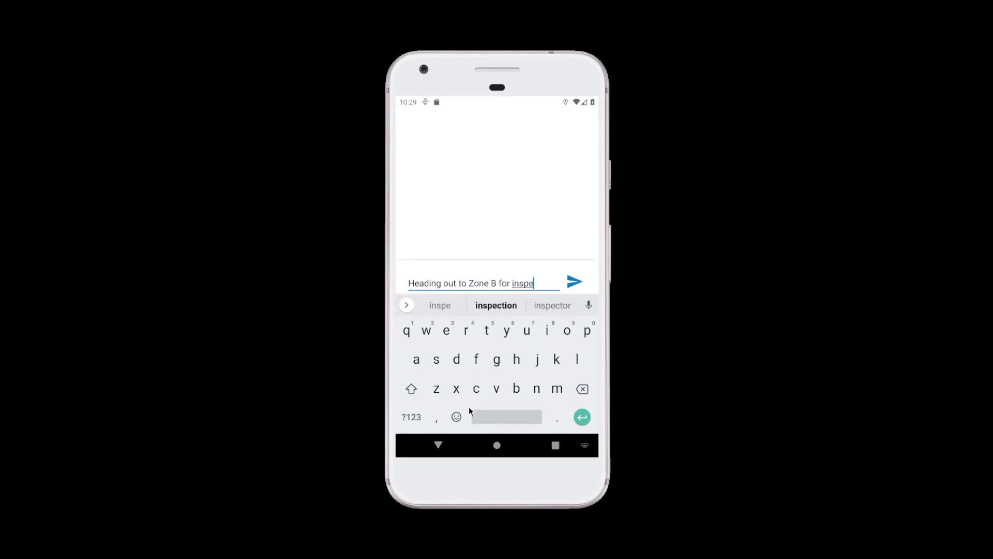
pyautogui.press('BackSpace')
pyautogui.press('BackSpace')
pyautogui.press('BackSpace')
pyautogui.press('BackSpace')
pyautogui.write('ion')
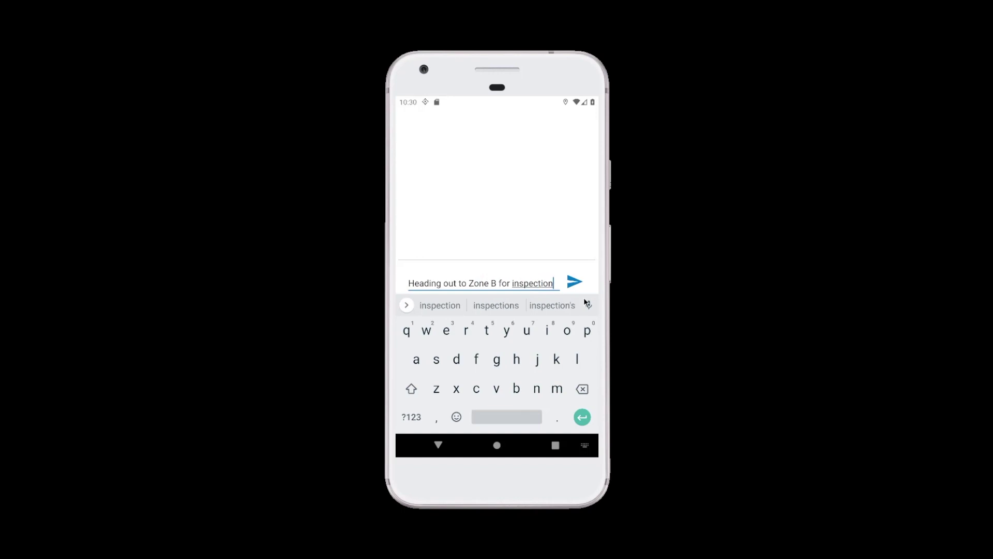
pyautogui.click(569, 285)
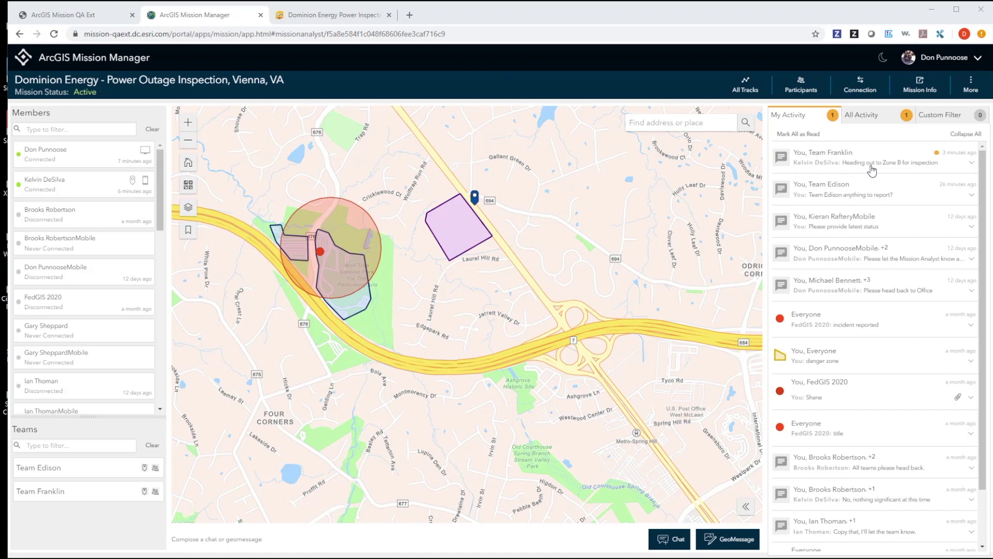
# Expand the new Team Franklin reply in My Activity to read it, then collapse it
pyautogui.click(949, 161)
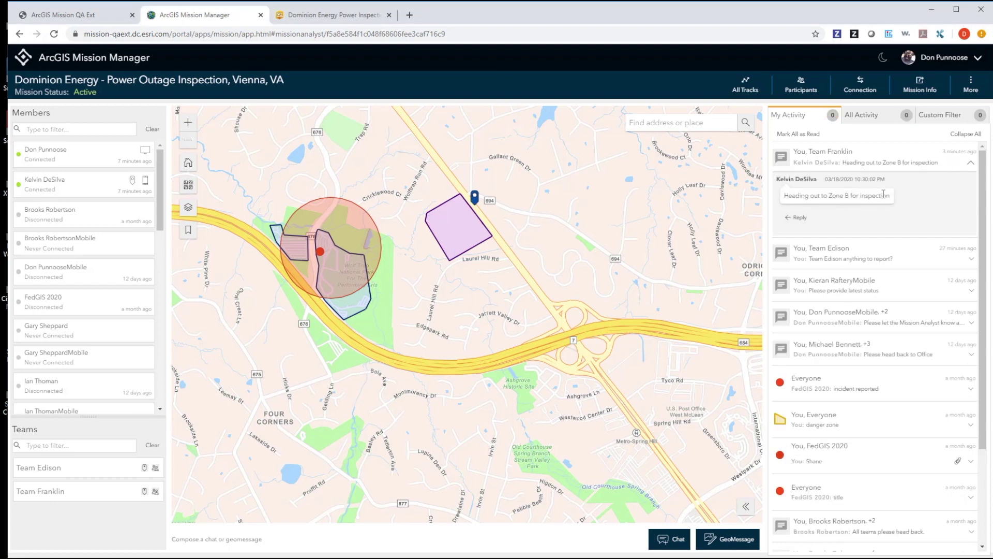
pyautogui.click(971, 166)
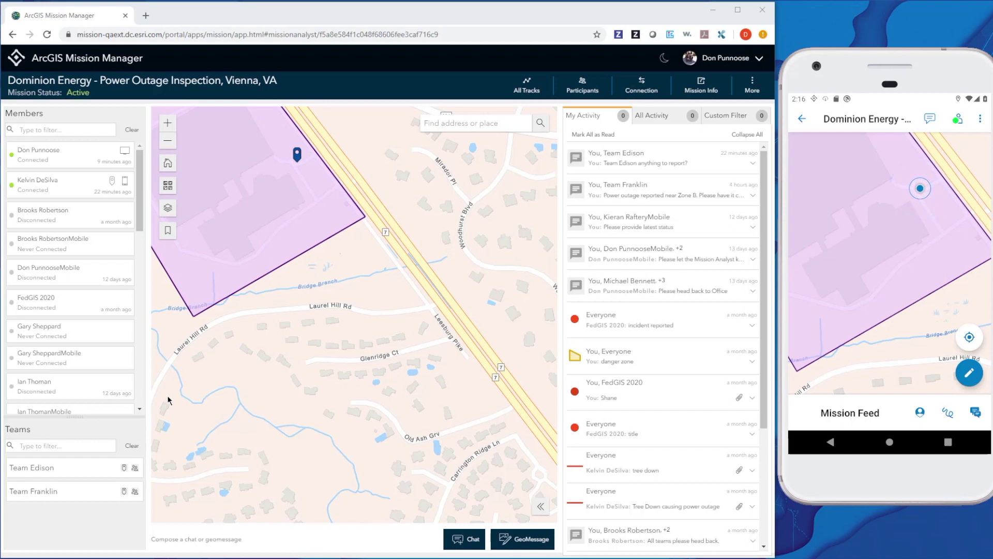
# Send Team Franklin the pasted chat 'Power Outage reported near Zone B. Please have it checked out.'
pyautogui.click(76, 496)
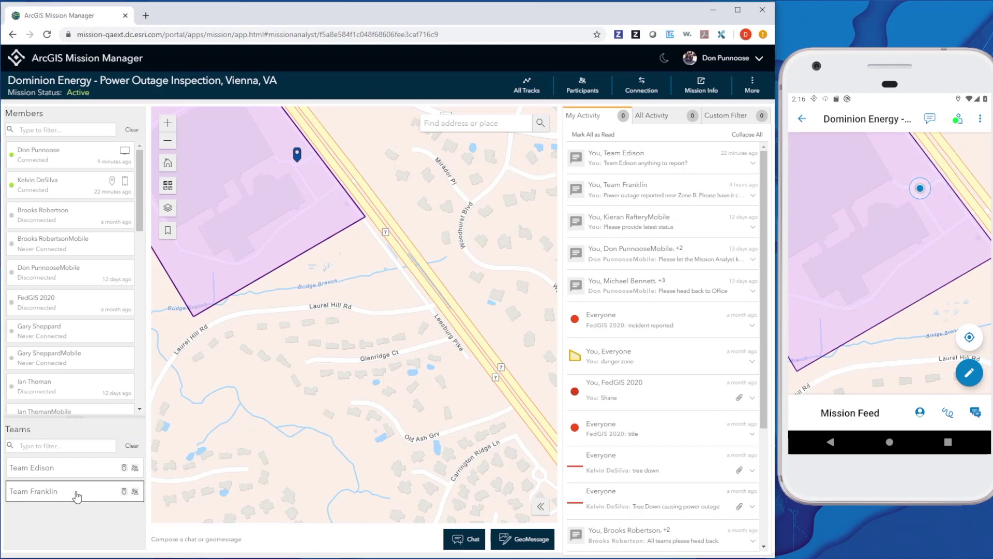
pyautogui.click(469, 540)
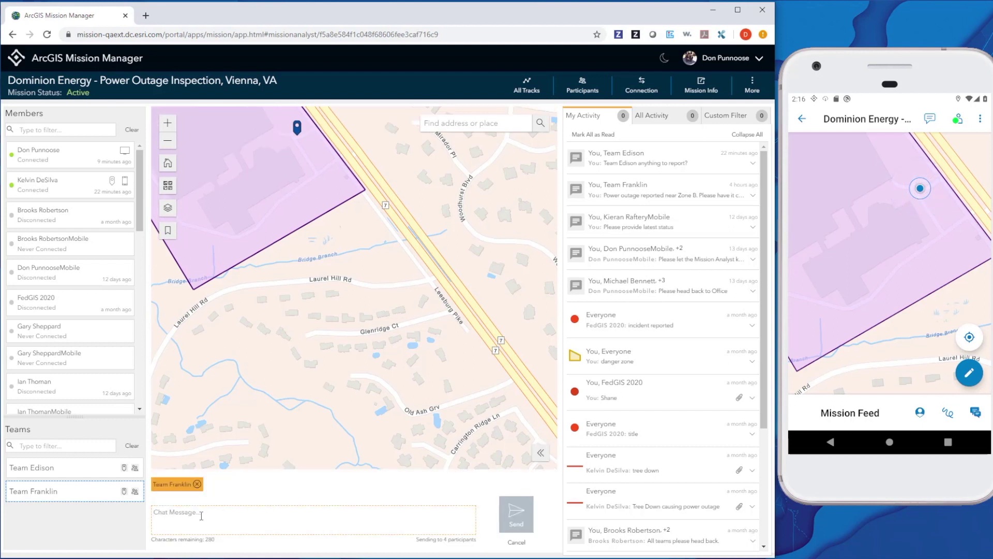
pyautogui.write('Power Outage reported near Zone B. Please have it checked out.')
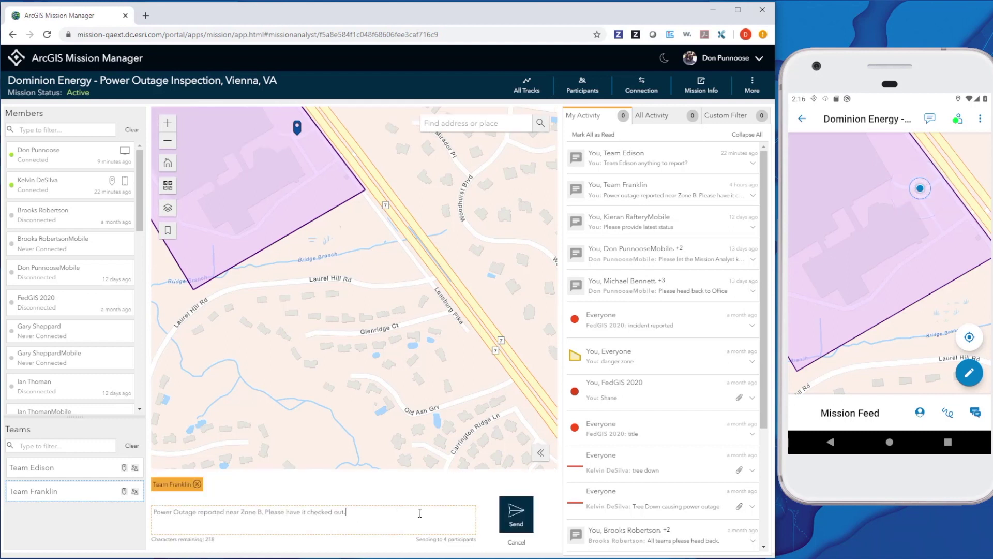
pyautogui.click(516, 519)
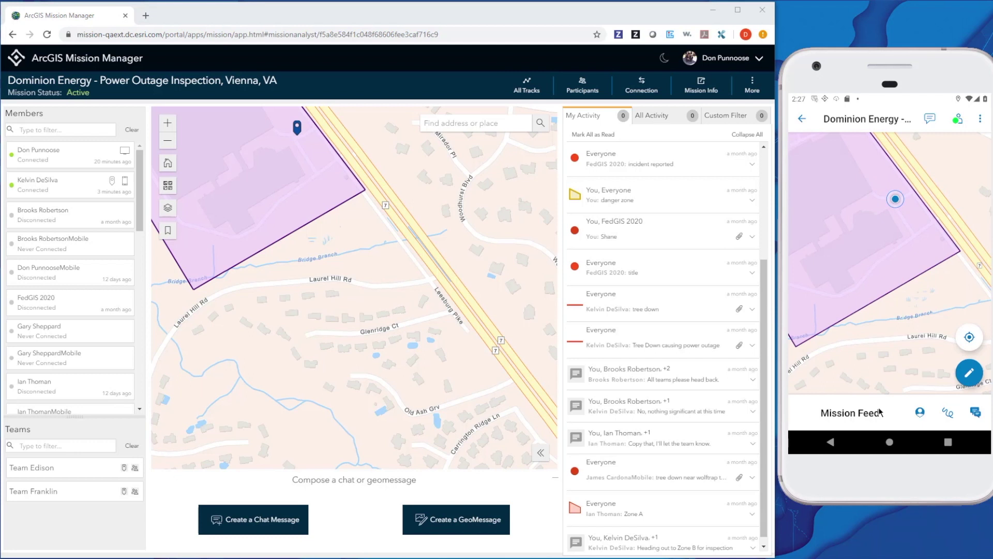
# Reply 'We are on it' to the Zone B power outage chat in the mission feed
pyautogui.moveTo(881, 397); pyautogui.dragTo(867, 172)
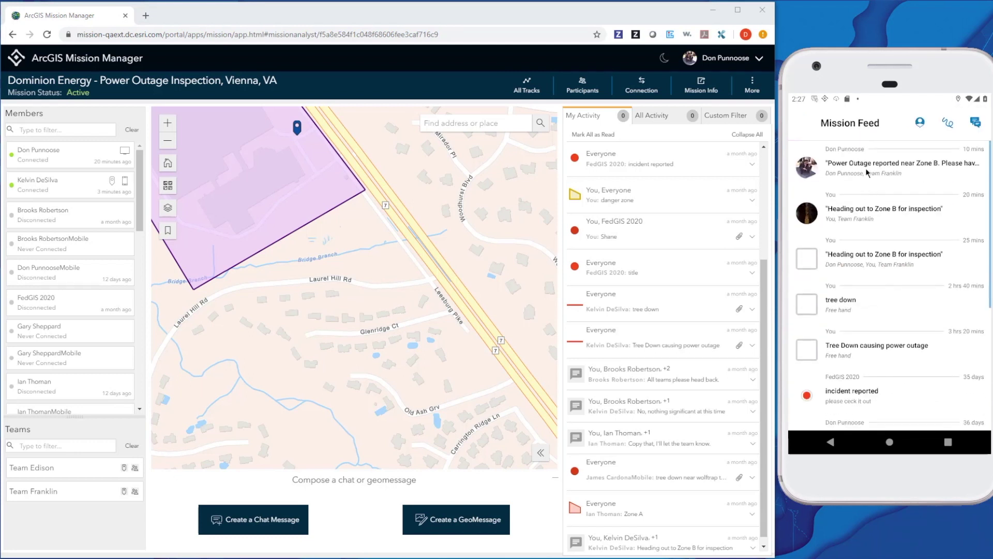
pyautogui.click(867, 172)
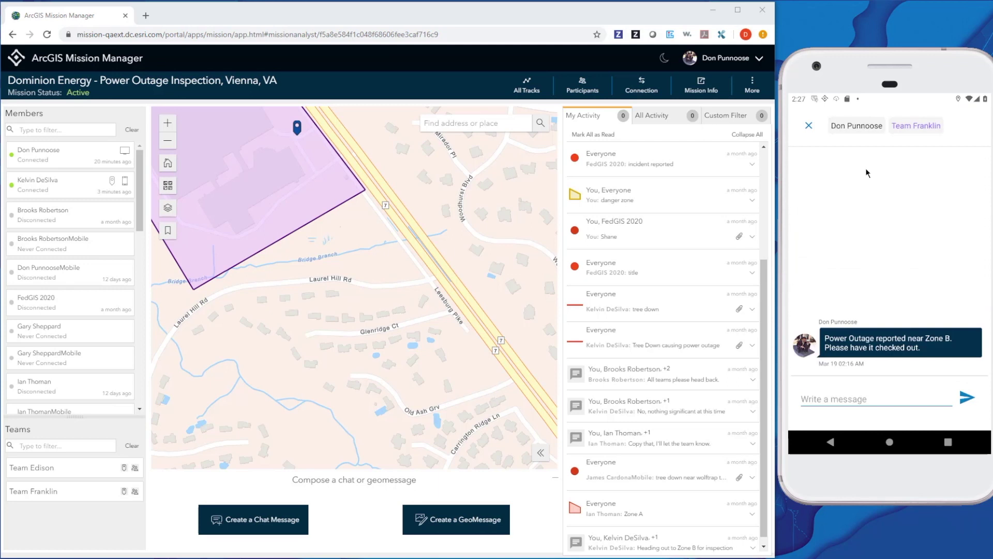
pyautogui.click(847, 399)
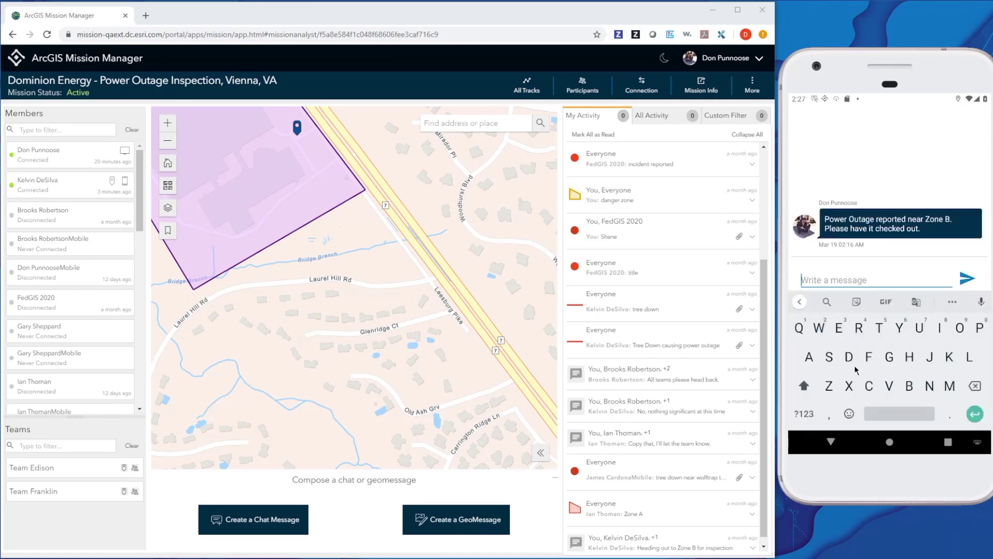
pyautogui.write('We ar')
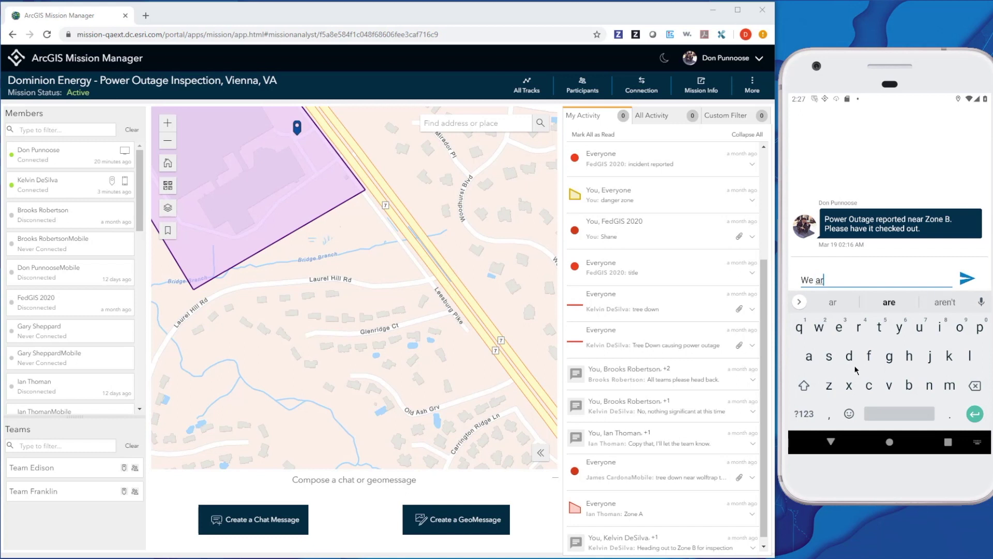
pyautogui.write('e on it')
pyautogui.click(968, 279)
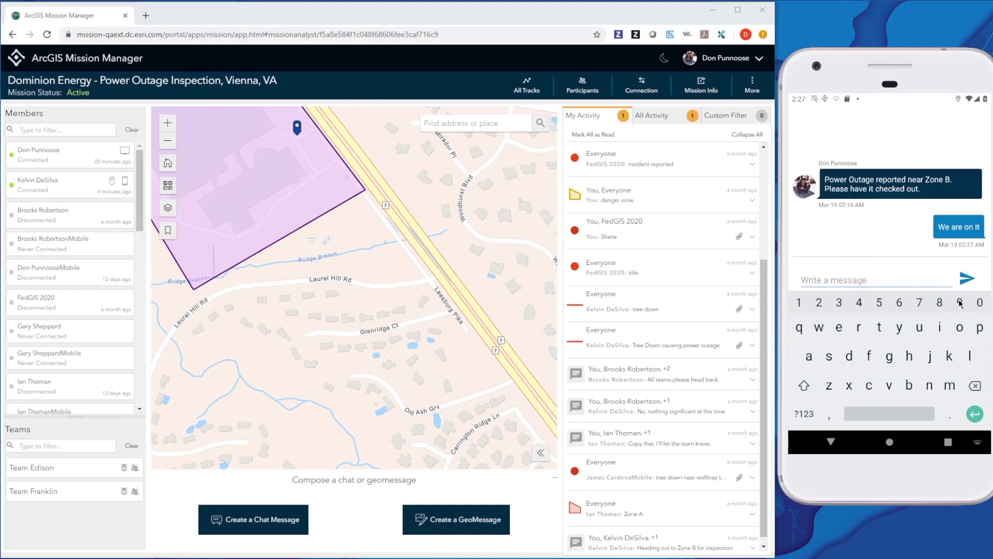
# Dismiss the keyboard and close the chat to return to the mission map
pyautogui.click(842, 441)
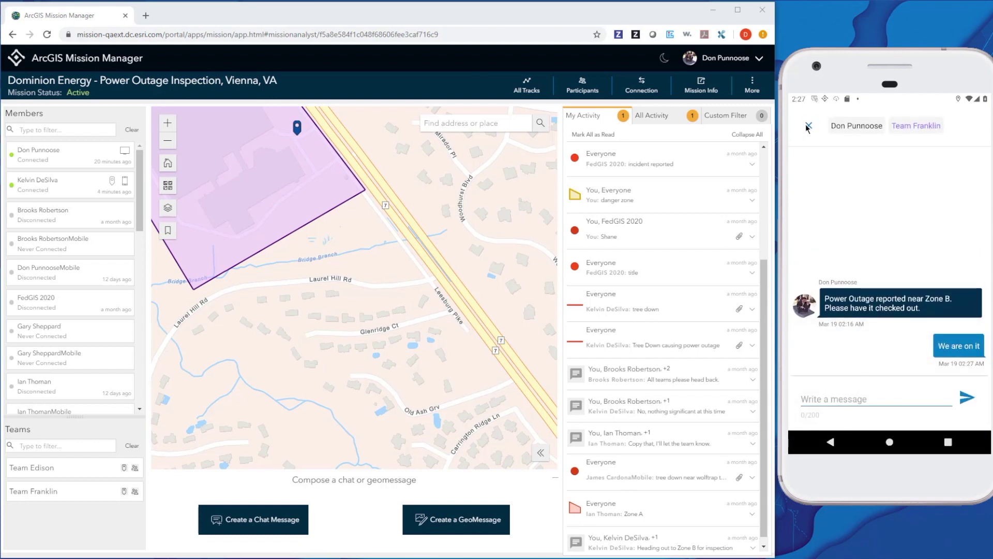
pyautogui.moveTo(765, 271); pyautogui.dragTo(780, 158)
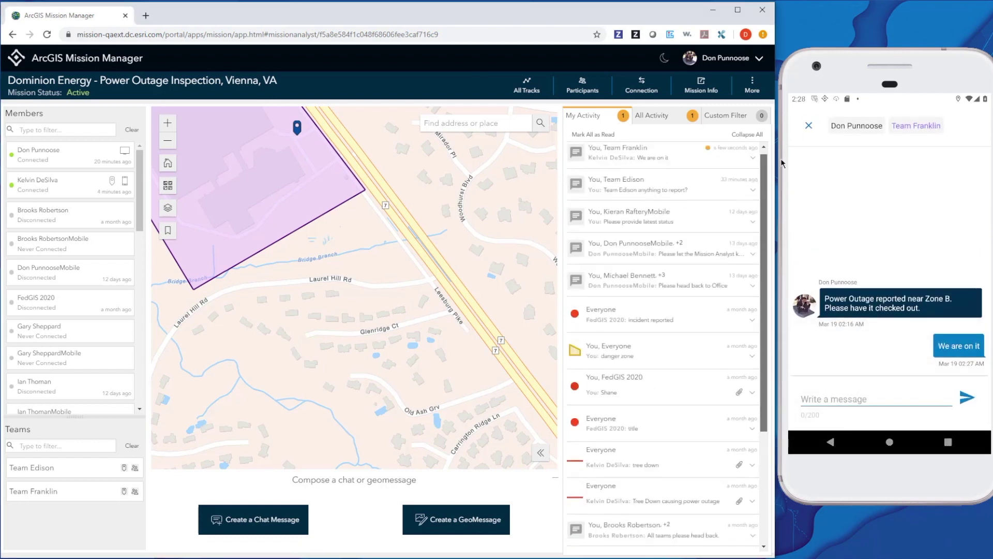
pyautogui.click(809, 128)
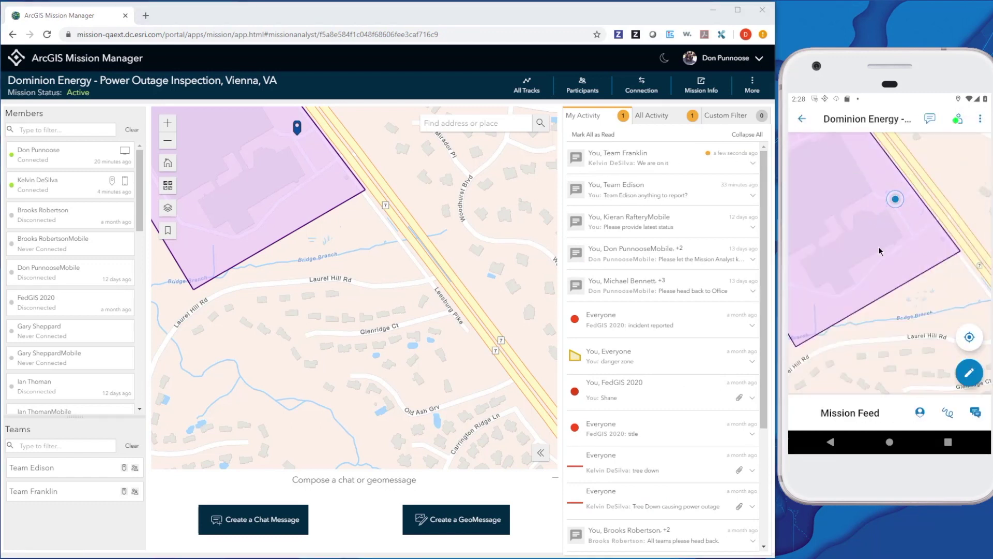
# Sketch a circle at the fallen-tree spot and send it as geomessage 'Tree fallen in this location'
pyautogui.click(970, 376)
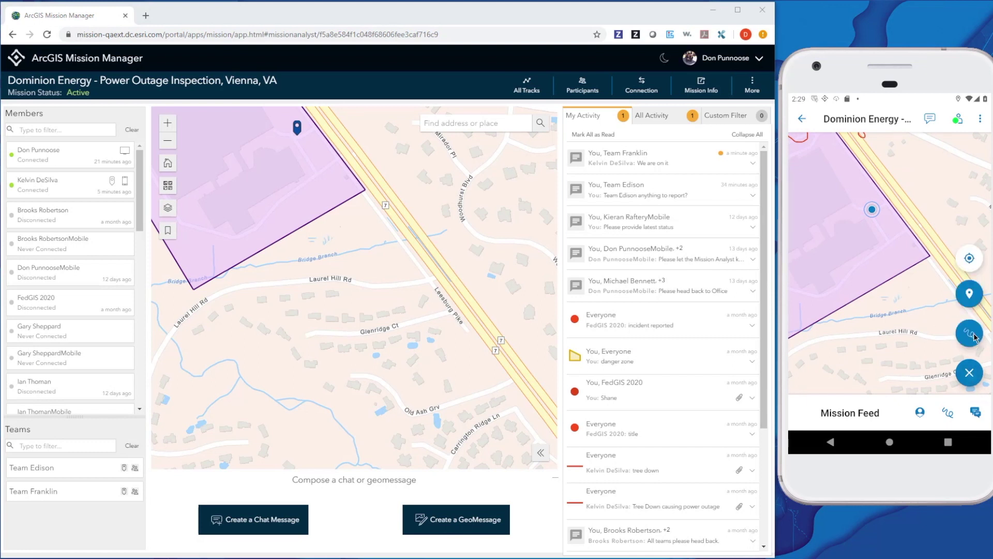
pyautogui.click(971, 333)
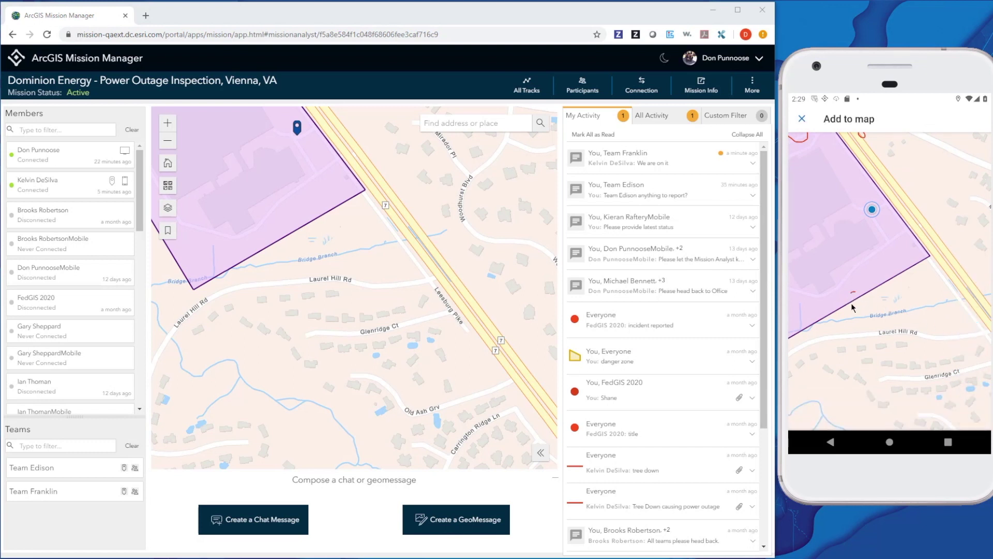
pyautogui.moveTo(859, 297); pyautogui.dragTo(857, 293)
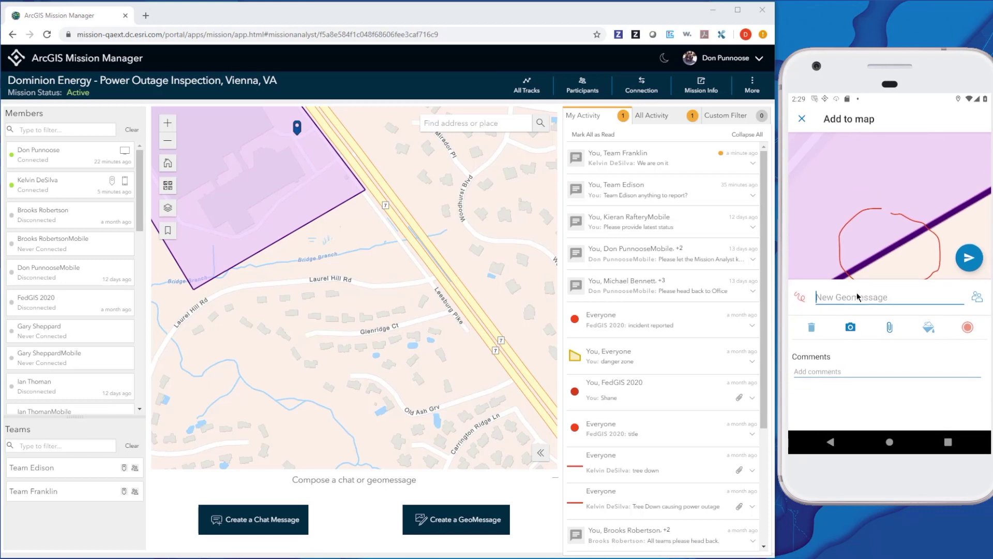
pyautogui.click(890, 327)
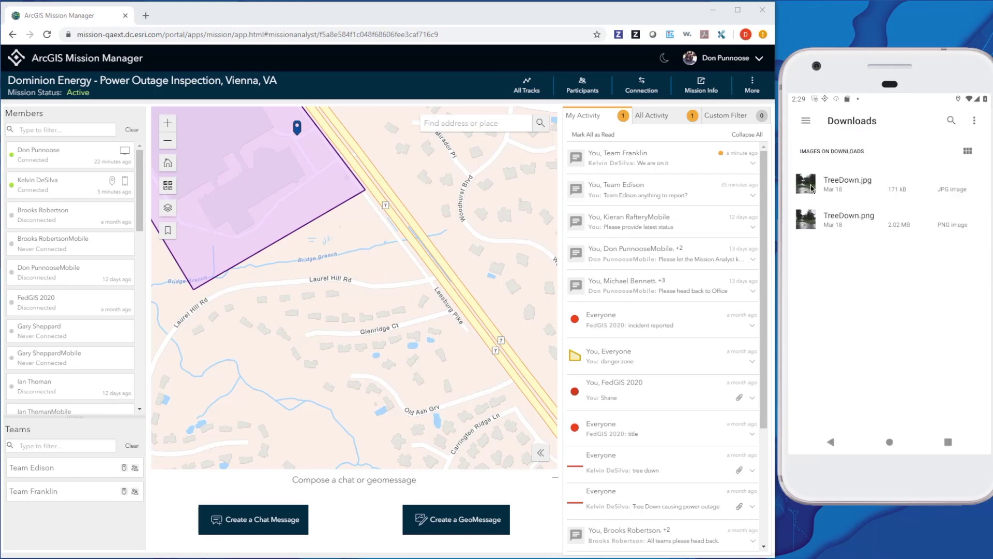
pyautogui.click(831, 442)
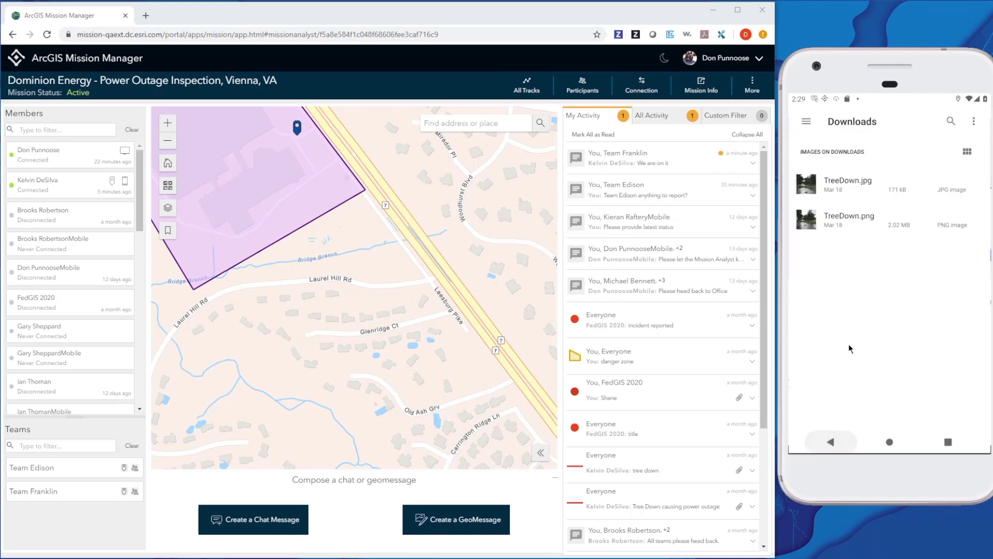
pyautogui.click(840, 297)
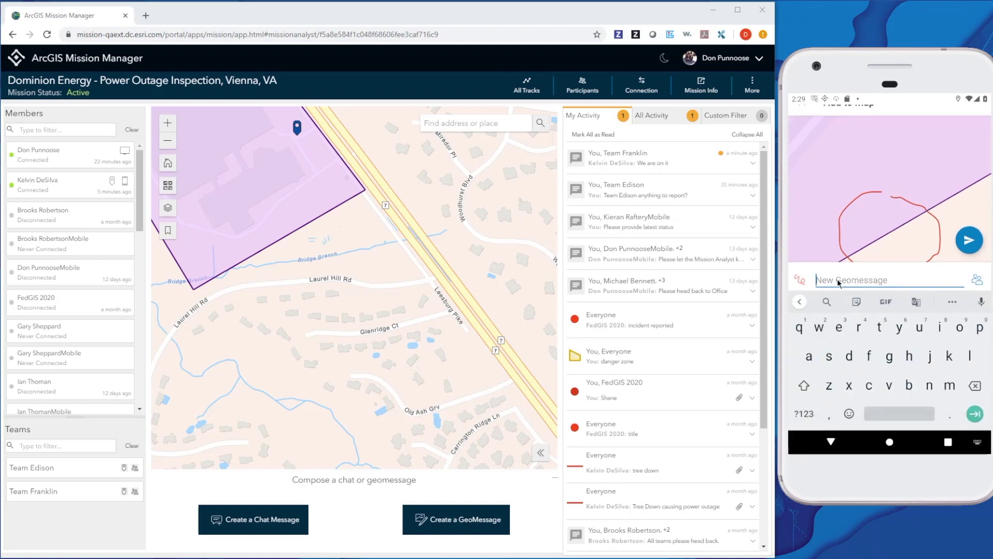
pyautogui.write('Tree fallen in this location')
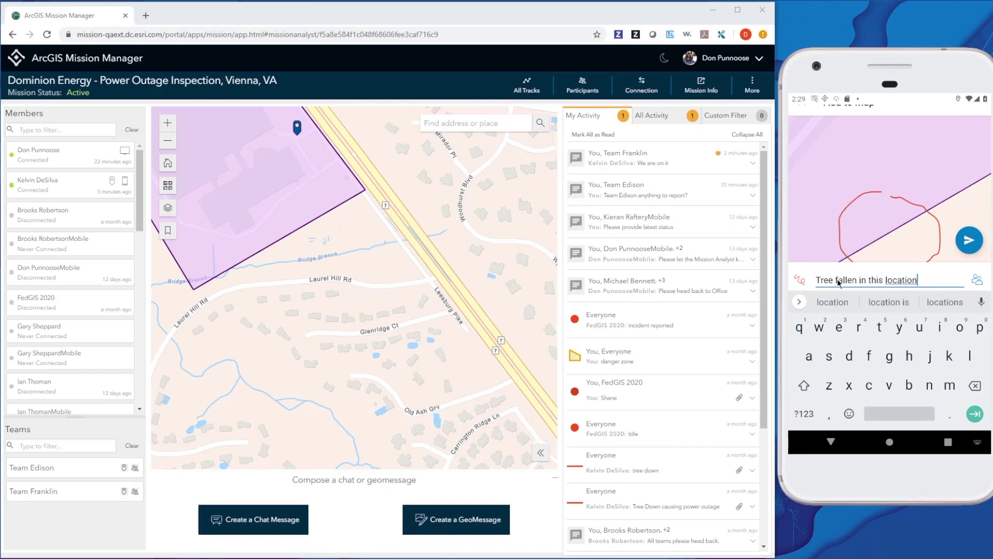
pyautogui.click(967, 250)
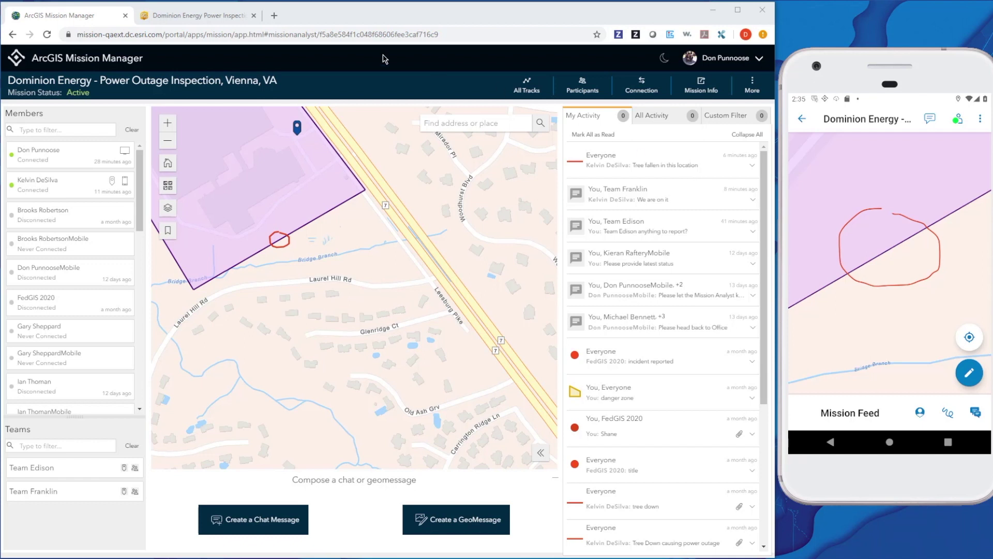
pyautogui.click(197, 20)
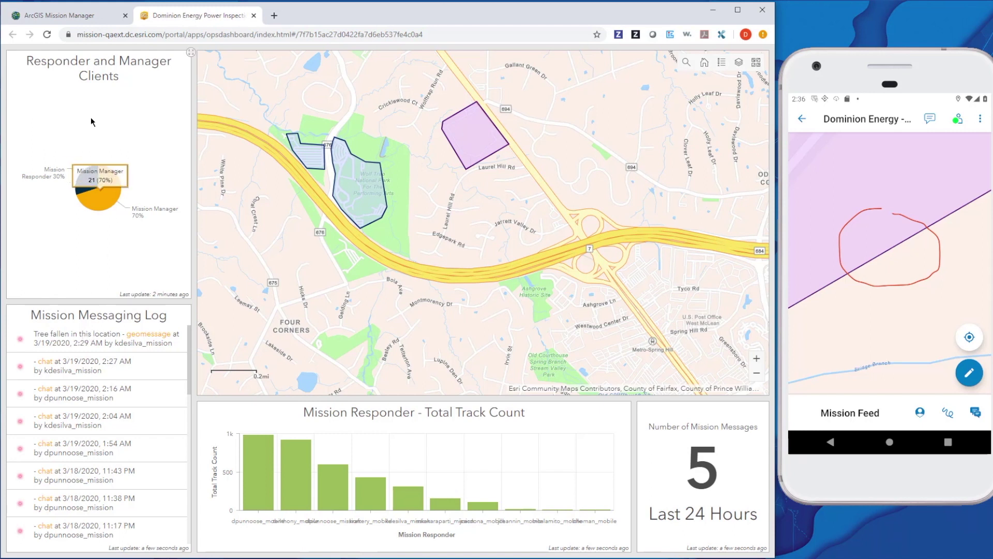
pyautogui.click(88, 14)
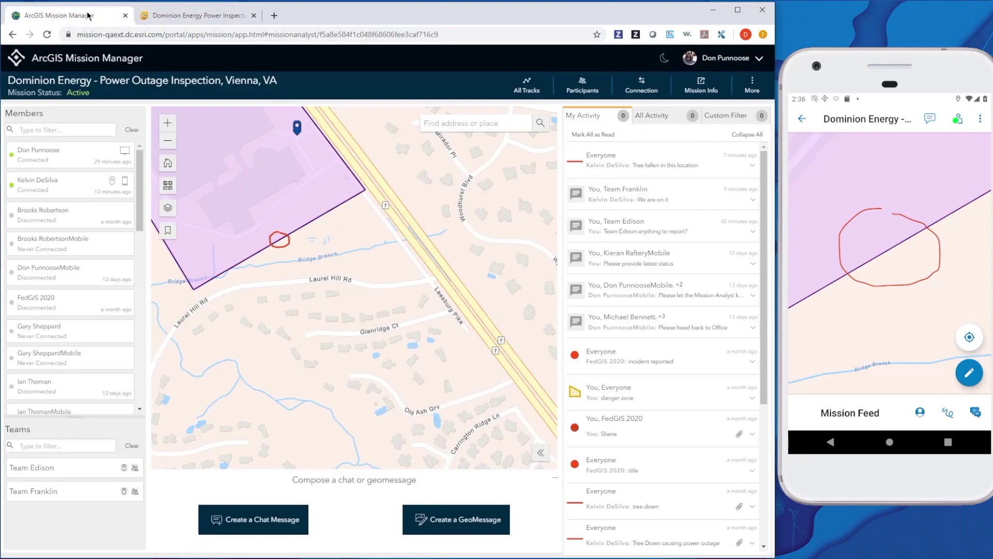